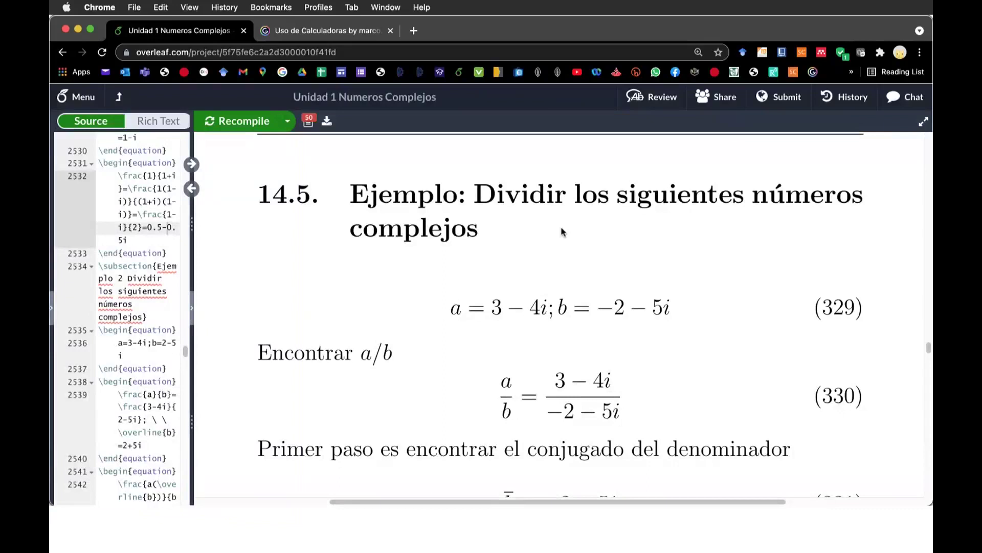
Scroll through example 14.5 in Overleaf, then bring up Excel's Division 10am sheet.
{"action": "scroll", "coordinate": [597, 278], "scroll_direction": "down", "scroll_amount": 1}
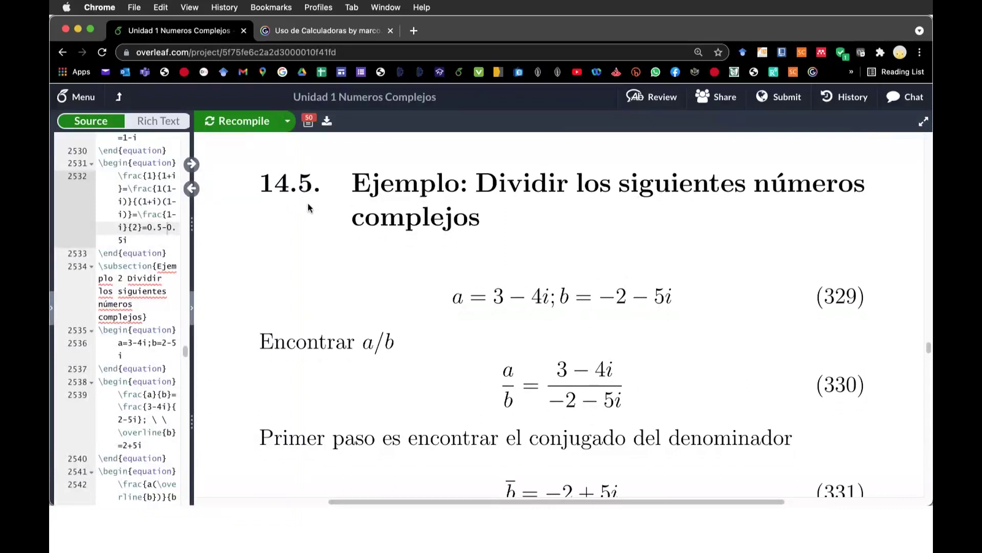
{"action": "left_click", "coordinate": [462, 531]}
{"action": "scroll", "coordinate": [351, 384], "scroll_direction": "down", "scroll_amount": 2}
Enter the label 'Ej 14.5' in cell A10, then switch back to Overleaf.
{"action": "scroll", "coordinate": [351, 384], "scroll_direction": "down", "scroll_amount": 2}
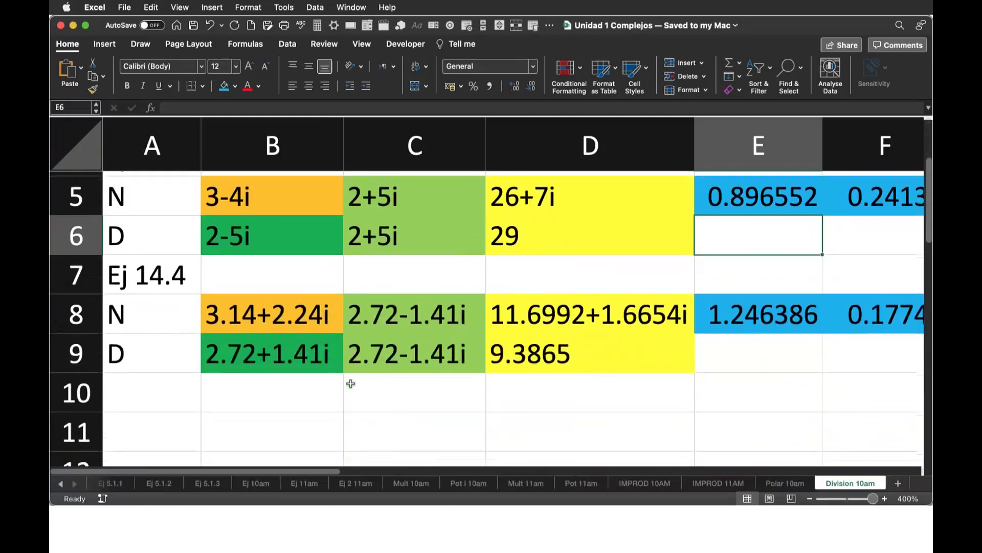
{"action": "left_click", "coordinate": [153, 390]}
{"action": "type", "text": "Ej 14.5"}
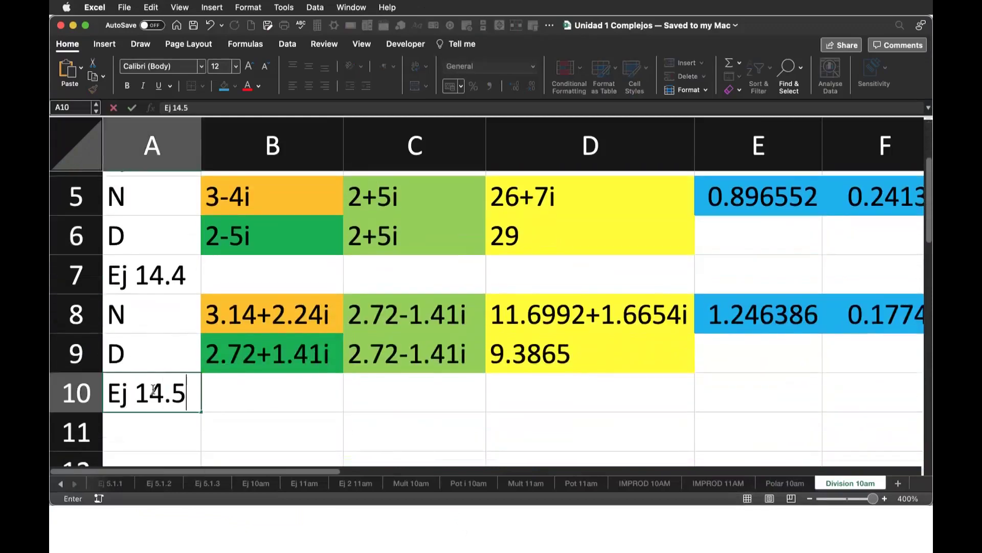
{"action": "key", "text": "Return"}
{"action": "key", "text": "super+Tab"}
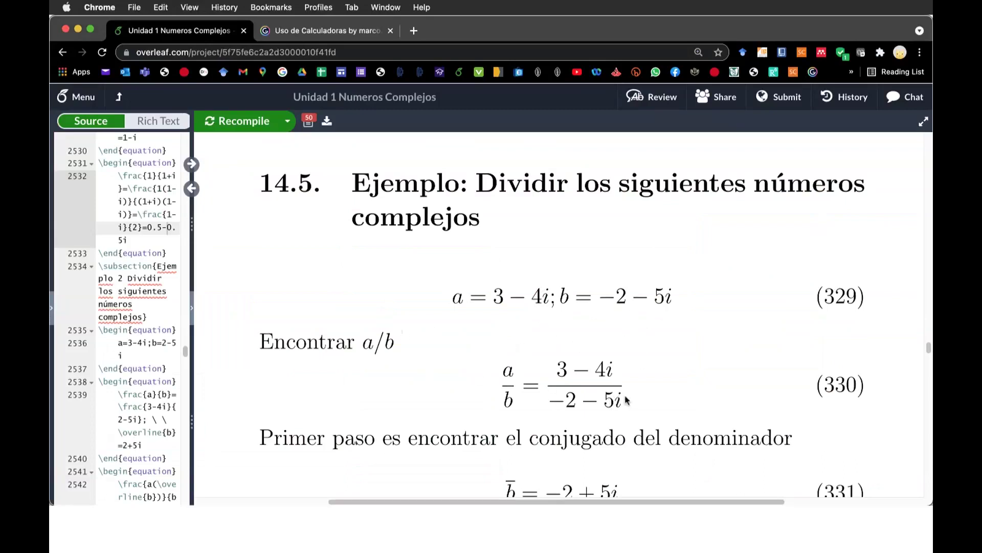
Scroll the Overleaf PDF to example 14.5's problem statement, (3-4i)/(-2-5i).
{"action": "scroll", "coordinate": [610, 402], "scroll_direction": "down", "scroll_amount": 2}
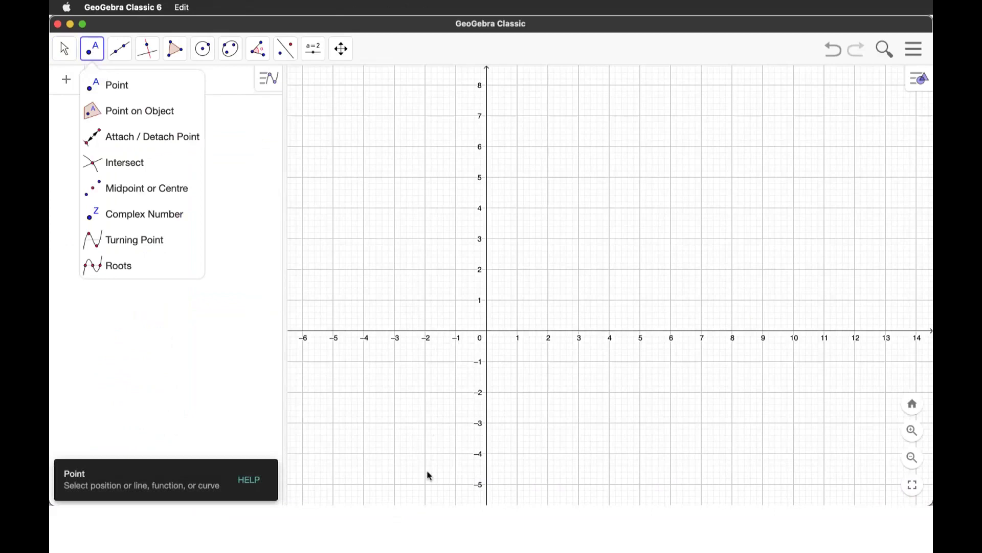
Plot point A at (-2, -5) and point B at (-2, 5) in GeoGebra.
{"action": "left_click", "coordinate": [425, 483]}
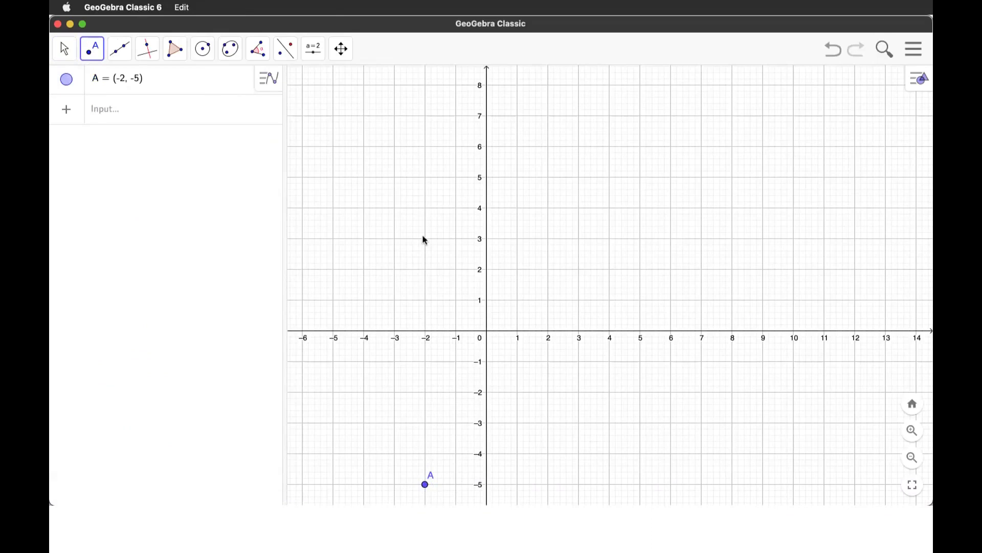
{"action": "left_click", "coordinate": [426, 178]}
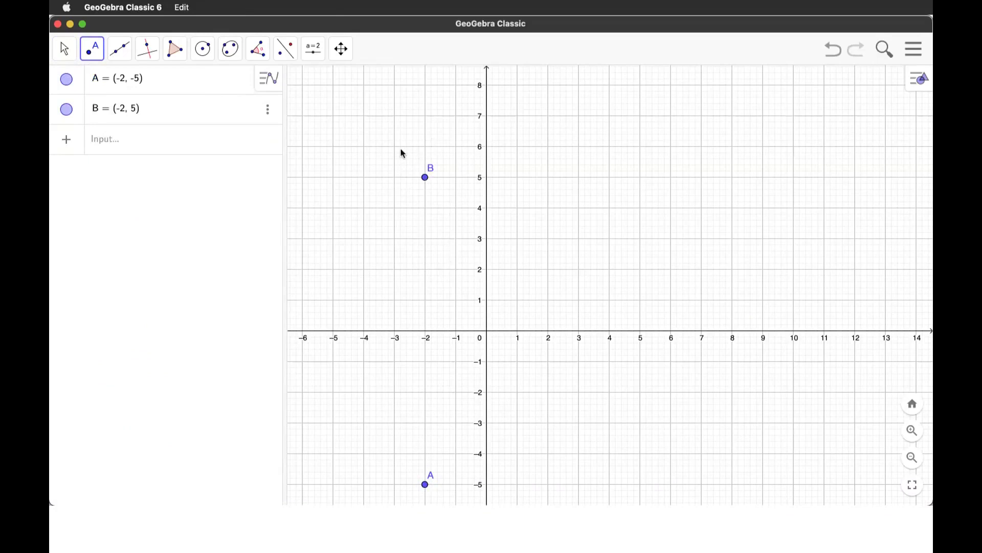
{"action": "key", "text": "super+Tab"}
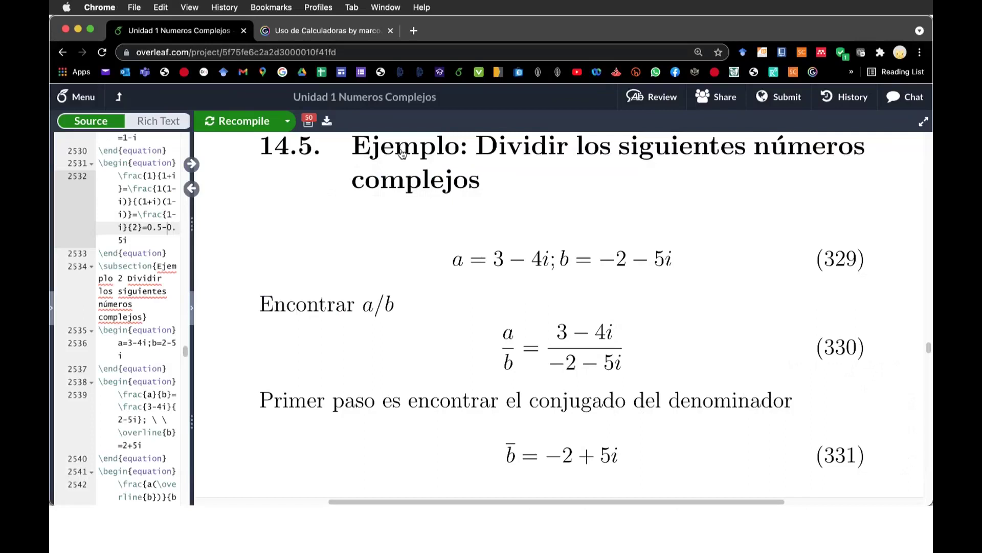
{"action": "key", "text": "super+Tab"}
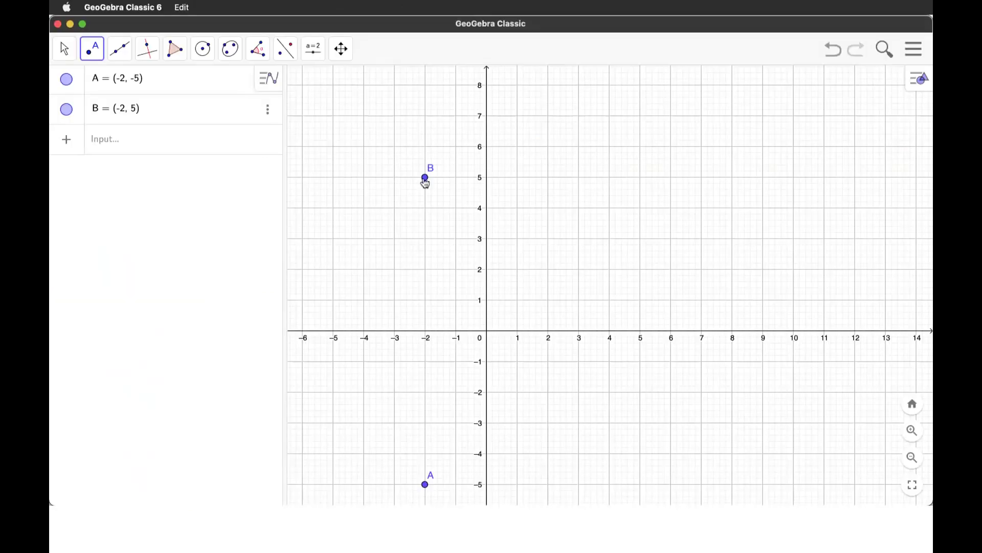
{"action": "key", "text": "super+Tab"}
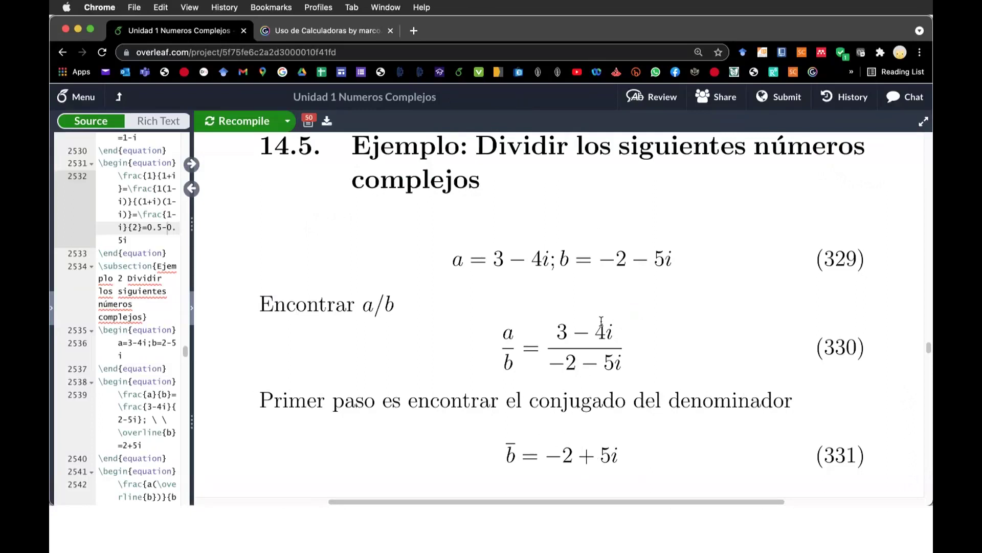
Scroll the PDF to equation (332), where the fraction is multiplied by the conjugate -2+5i.
{"action": "scroll", "coordinate": [673, 405], "scroll_direction": "down", "scroll_amount": 3}
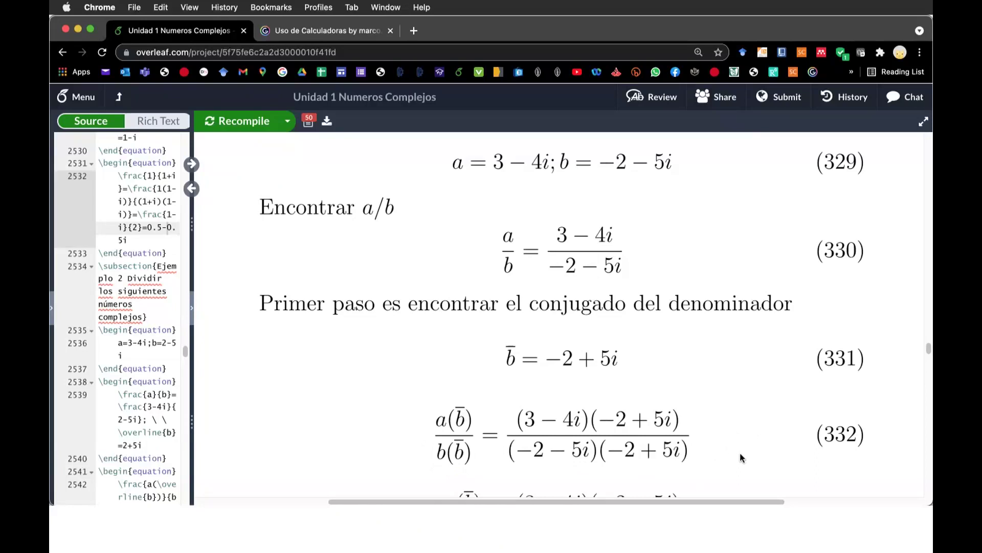
Scroll down to equations (333) and (334), which expand the numerator to -6+15i+8i-20i².
{"action": "scroll", "coordinate": [740, 458], "scroll_direction": "down", "scroll_amount": 3}
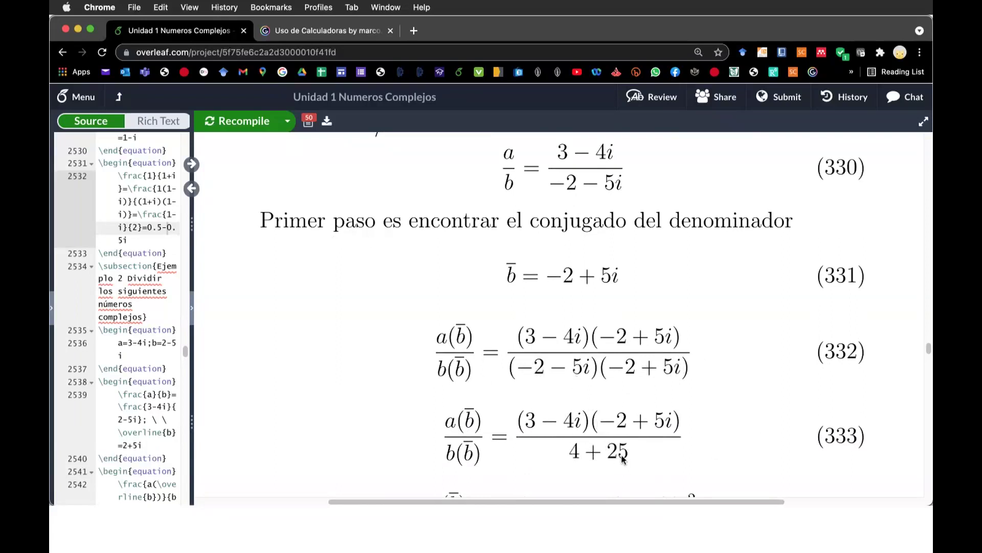
{"action": "scroll", "coordinate": [738, 434], "scroll_direction": "down", "scroll_amount": 3}
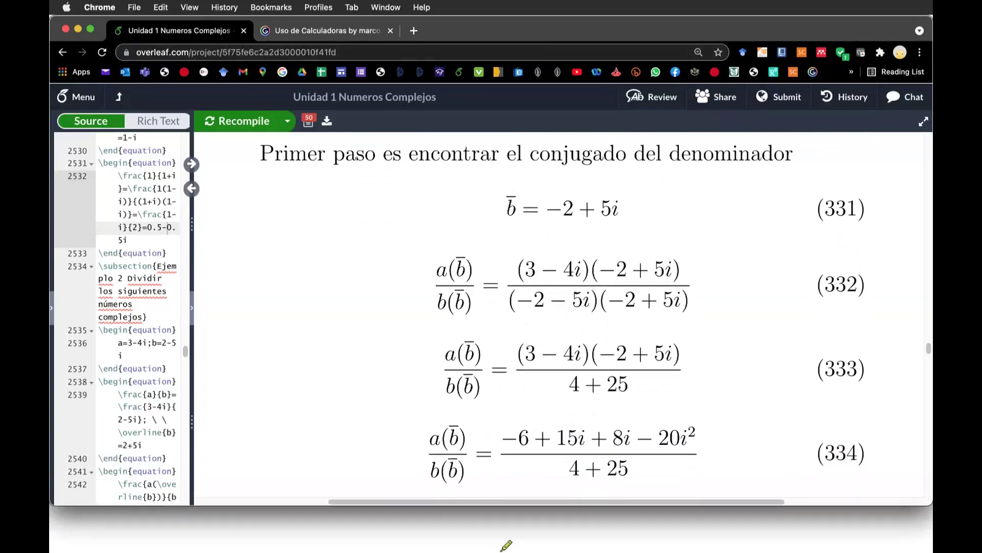
Draw four arrows over equation (333) linking 3 and −4i to −2 and 5i.
{"action": "mouse_move", "coordinate": [532, 341]}
{"action": "left_mouse_down"}
{"action": "mouse_move", "coordinate": [618, 338]}
{"action": "mouse_move", "coordinate": [626, 327]}
{"action": "left_mouse_up"}
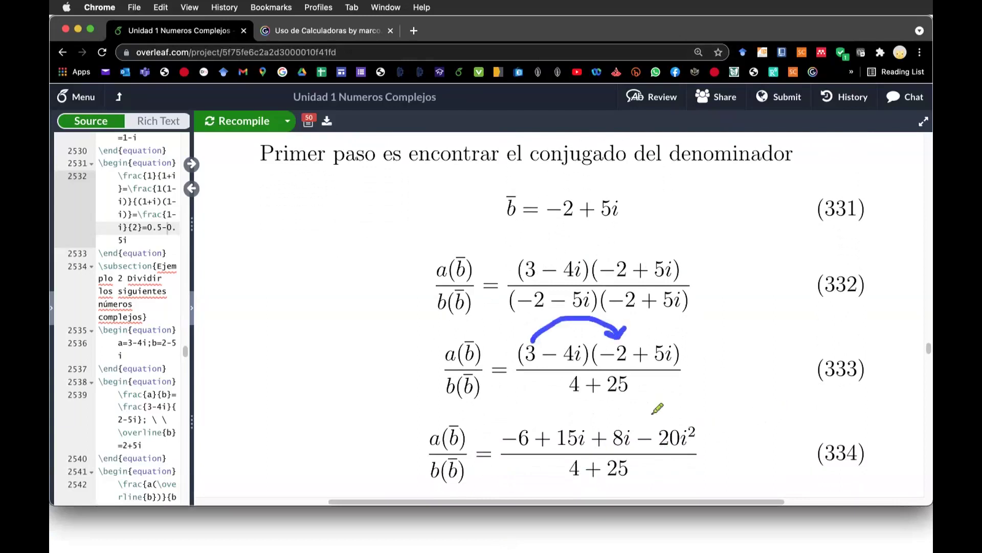
{"action": "left_click_drag", "start_coordinate": [529, 329], "coordinate": [662, 338]}
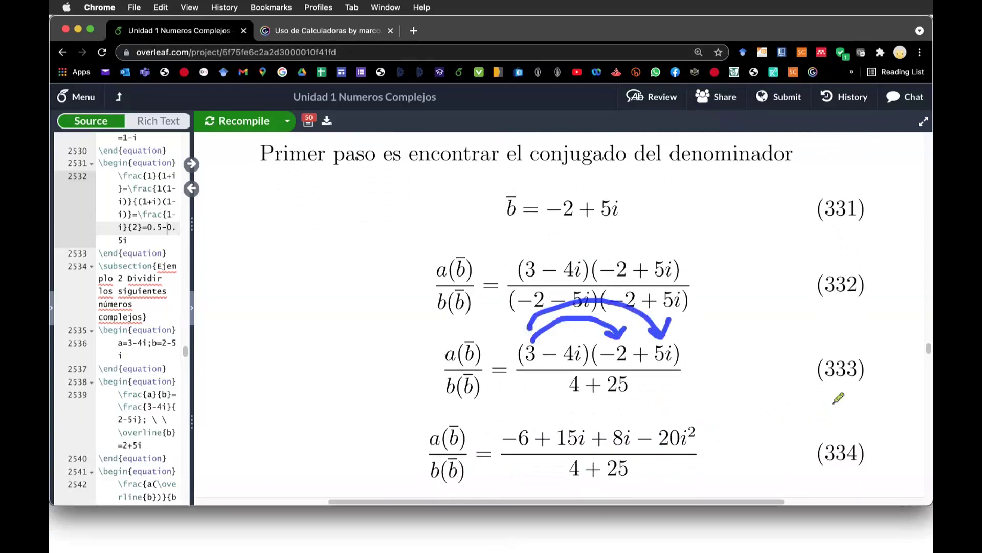
{"action": "mouse_move", "coordinate": [570, 368]}
{"action": "left_mouse_down"}
{"action": "mouse_move", "coordinate": [593, 381]}
{"action": "mouse_move", "coordinate": [610, 366]}
{"action": "left_mouse_up"}
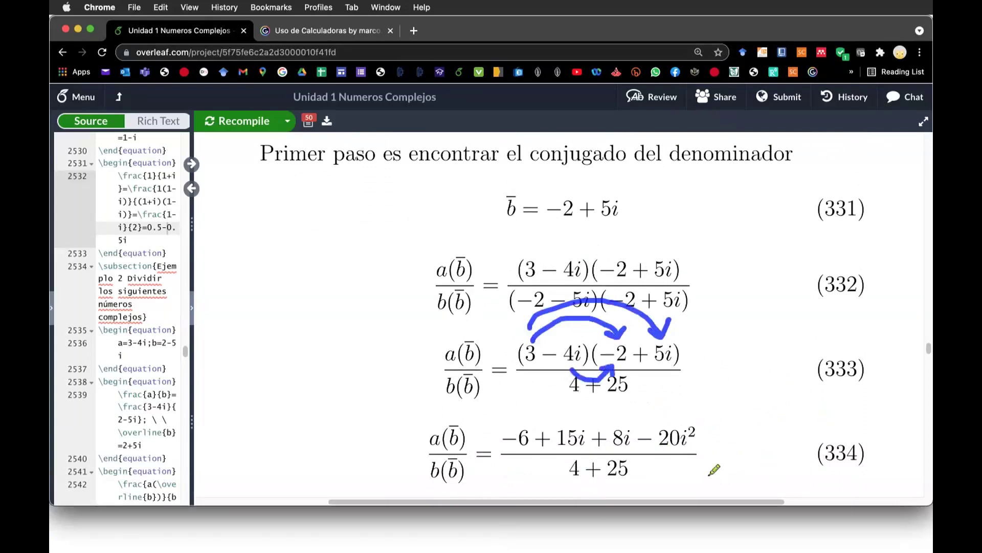
{"action": "mouse_move", "coordinate": [572, 369]}
{"action": "left_mouse_down"}
{"action": "mouse_move", "coordinate": [608, 404]}
{"action": "mouse_move", "coordinate": [655, 368]}
{"action": "mouse_move", "coordinate": [659, 381]}
{"action": "left_mouse_up"}
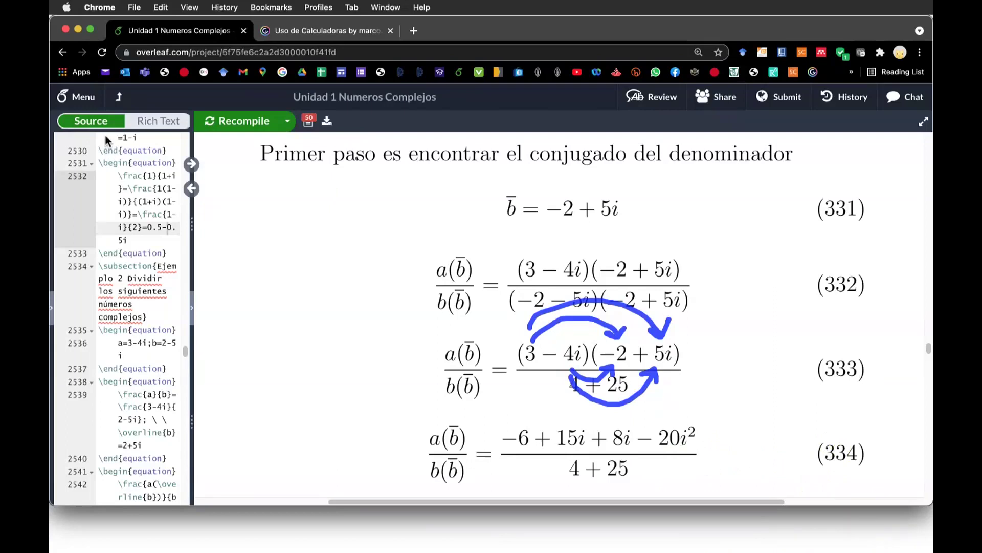
Scroll through equations (335) and (336) to the result 0.4827 + 0.7931i.
{"action": "scroll", "coordinate": [563, 307], "scroll_direction": "down", "scroll_amount": 1}
{"action": "scroll", "coordinate": [563, 307], "scroll_direction": "down", "scroll_amount": 3}
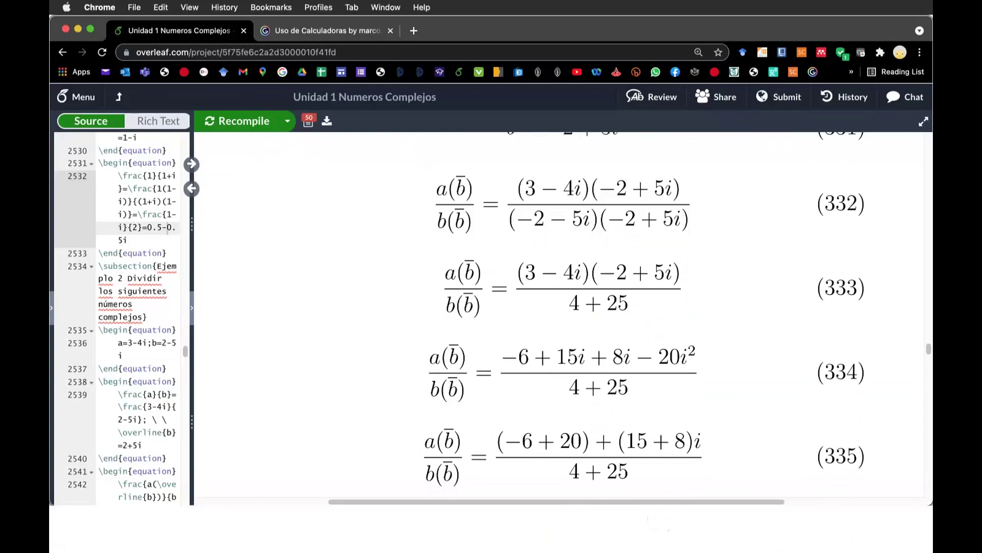
{"action": "scroll", "coordinate": [737, 453], "scroll_direction": "down", "scroll_amount": 3}
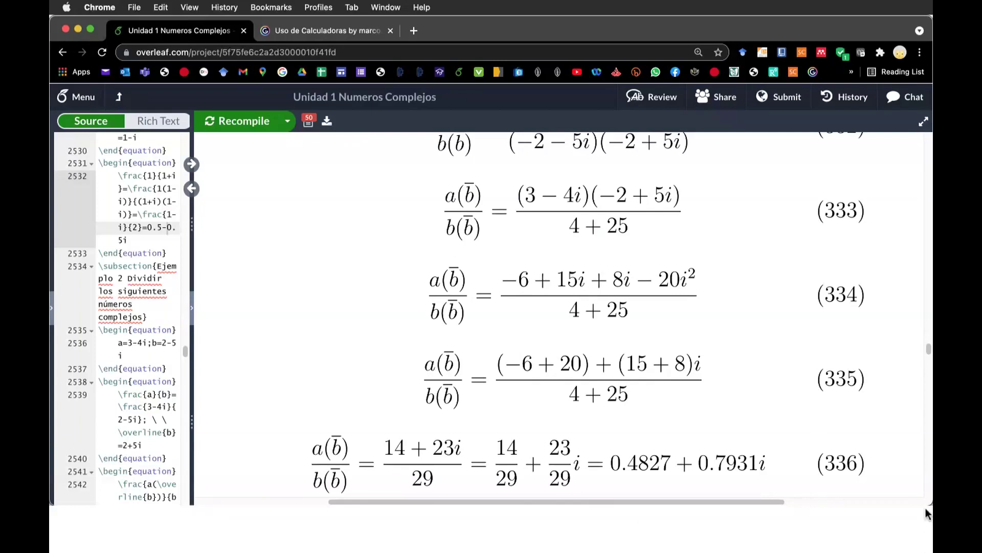
{"action": "scroll", "coordinate": [925, 507], "scroll_direction": "up", "scroll_amount": 1}
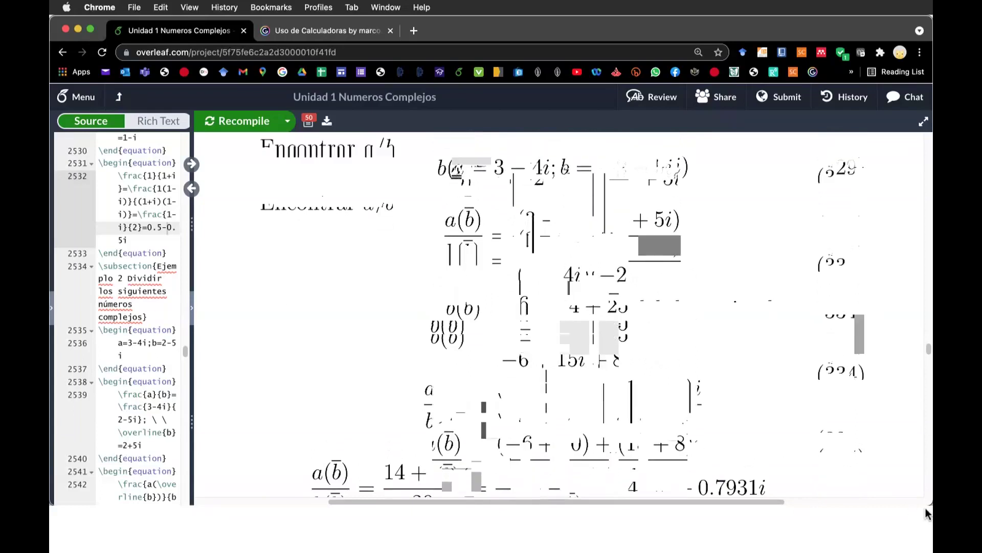
Label cells A11 and A12 'N' and 'D' for numerator and denominator.
{"action": "key", "text": "super+Tab"}
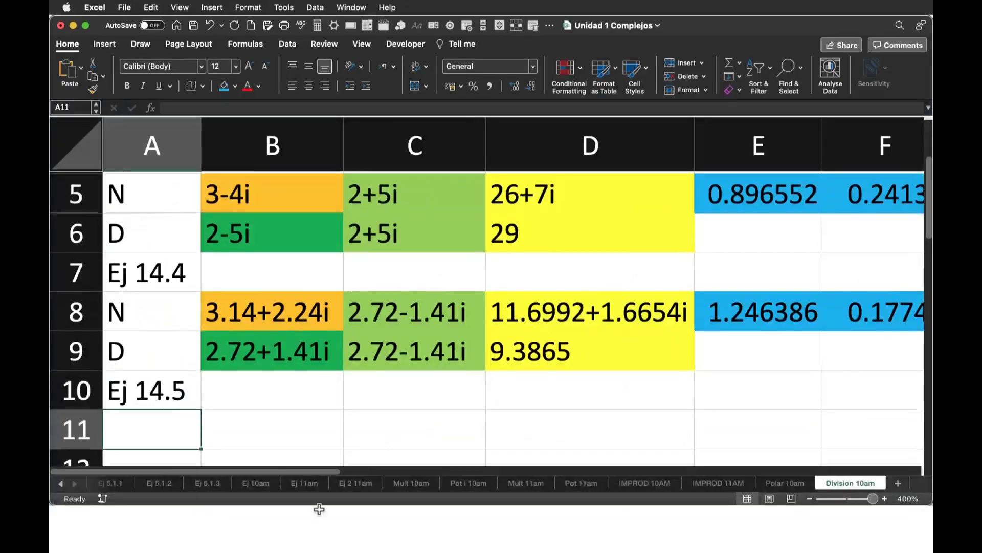
{"action": "type", "text": "N"}
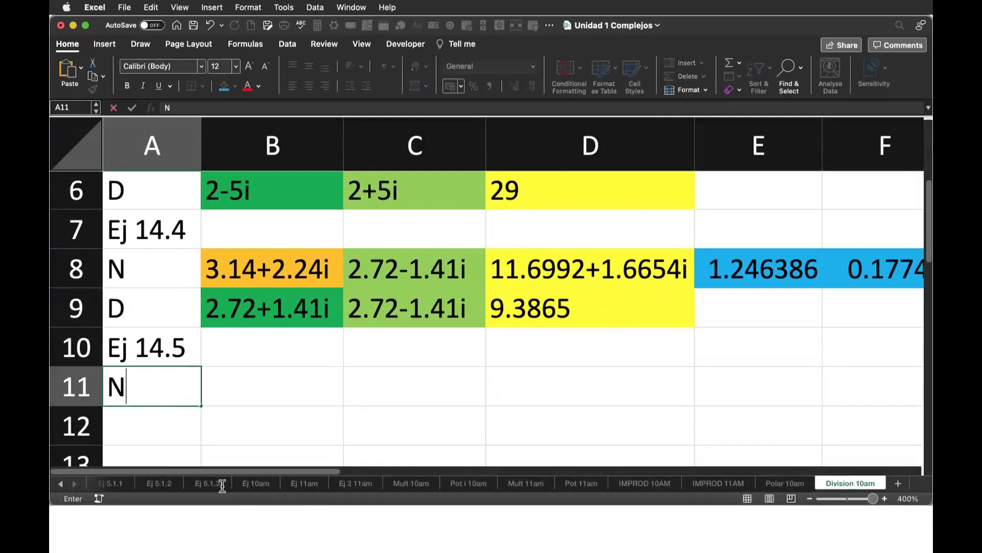
{"action": "key", "text": "Return"}
{"action": "type", "text": "D"}
{"action": "key", "text": "Up"}
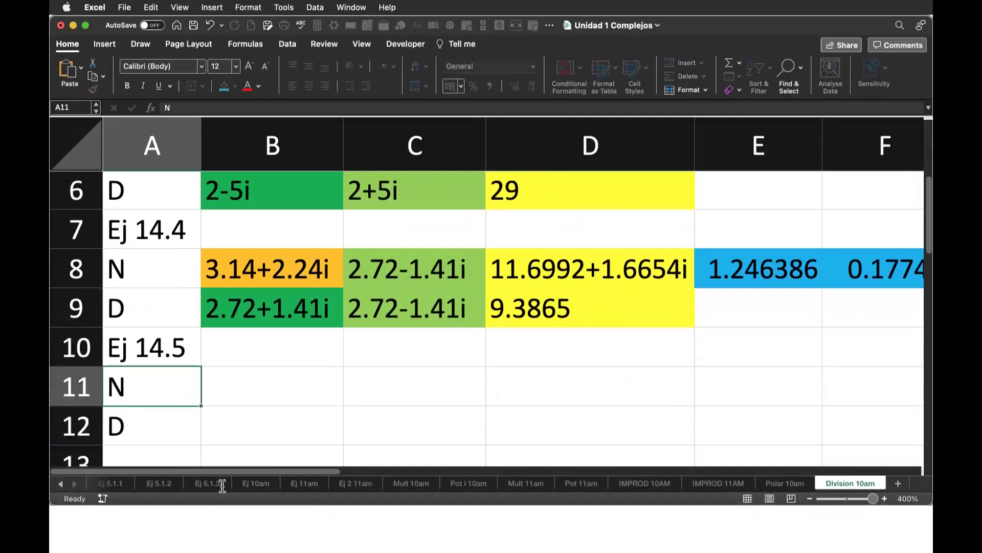
{"action": "key", "text": "Right"}
{"action": "key", "text": "super+Tab"}
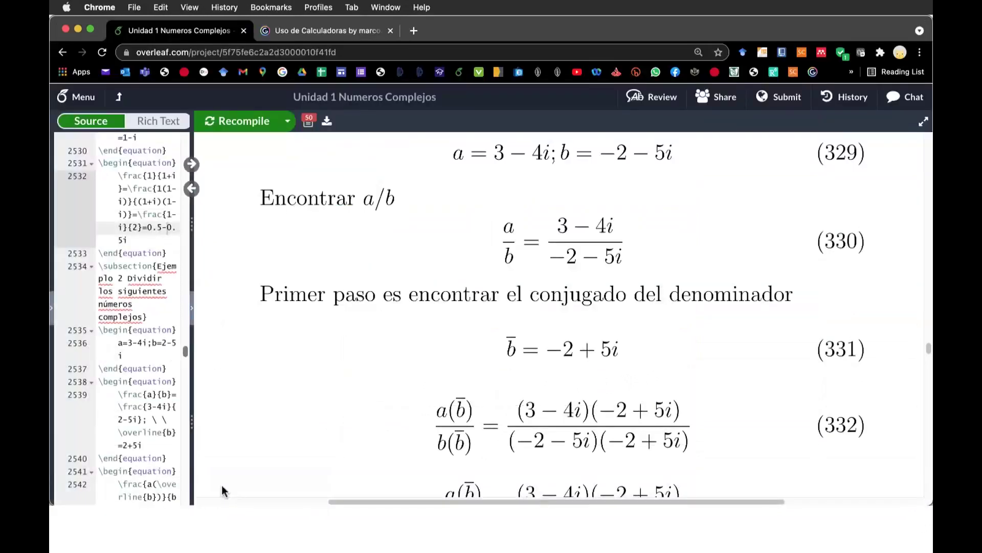
{"action": "key", "text": "super+Tab"}
Enter 3-4i in B11 and -2-5i in B12.
{"action": "type", "text": "=\"3-4i\""}
{"action": "key", "text": "Return"}
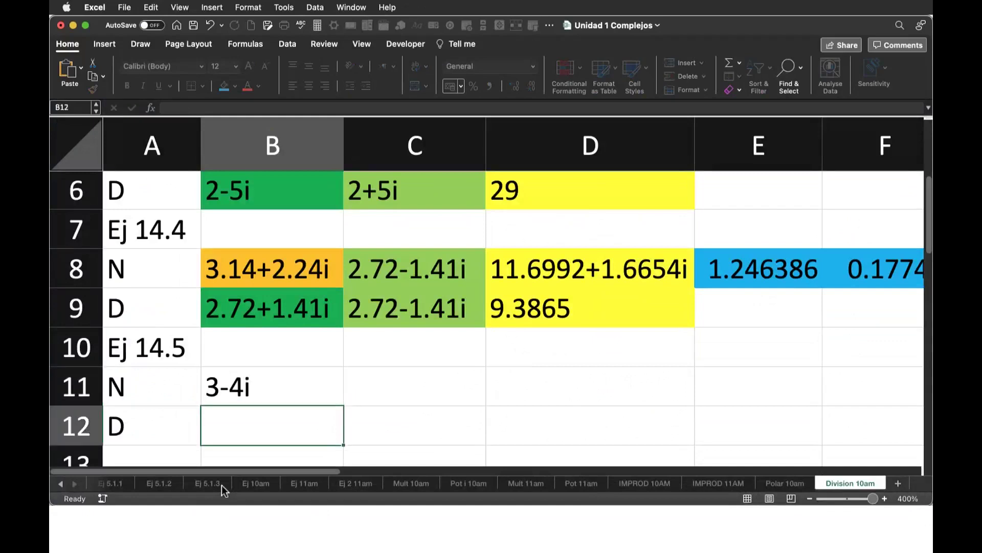
{"action": "key", "text": "super+Tab"}
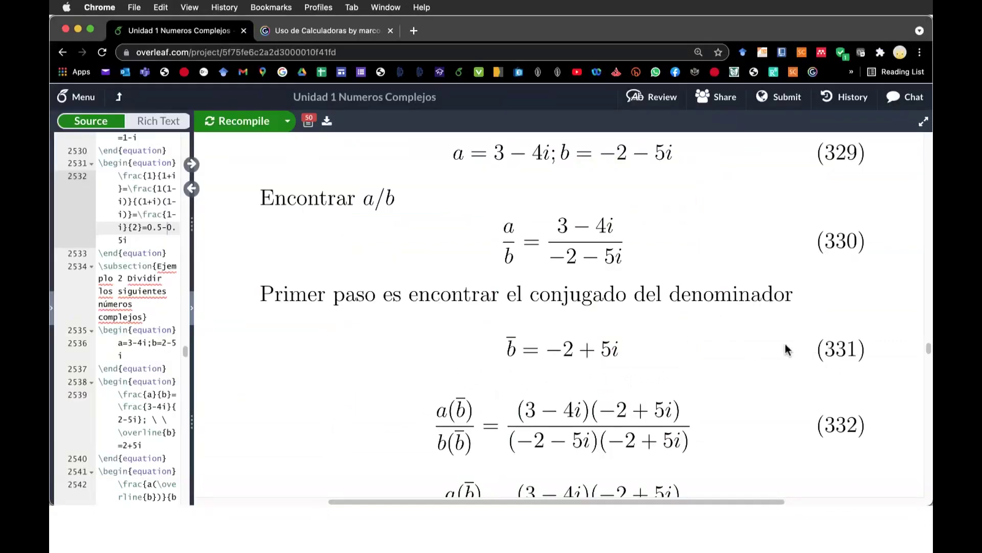
{"action": "key", "text": "super+Tab"}
{"action": "type", "text": "=\""}
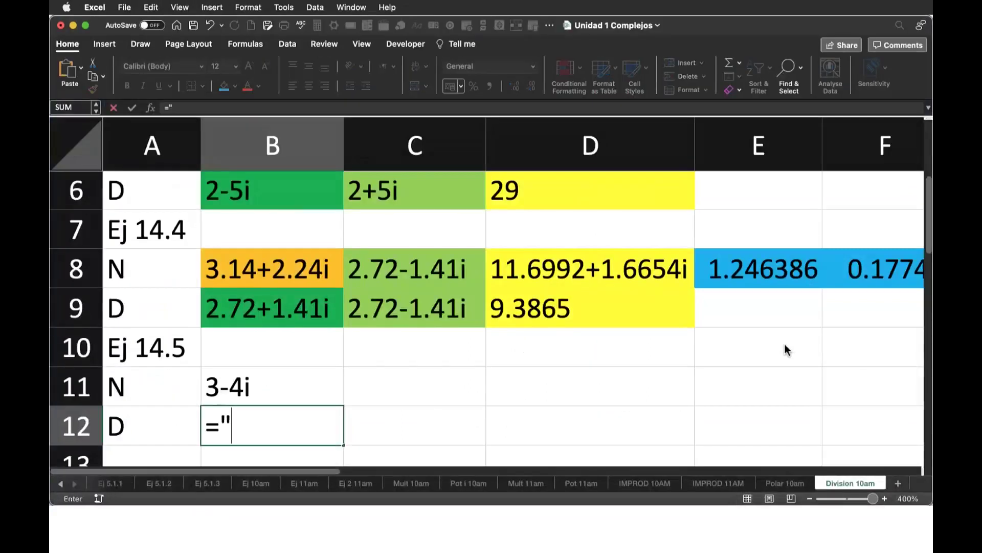
{"action": "type", "text": "-2-5i\""}
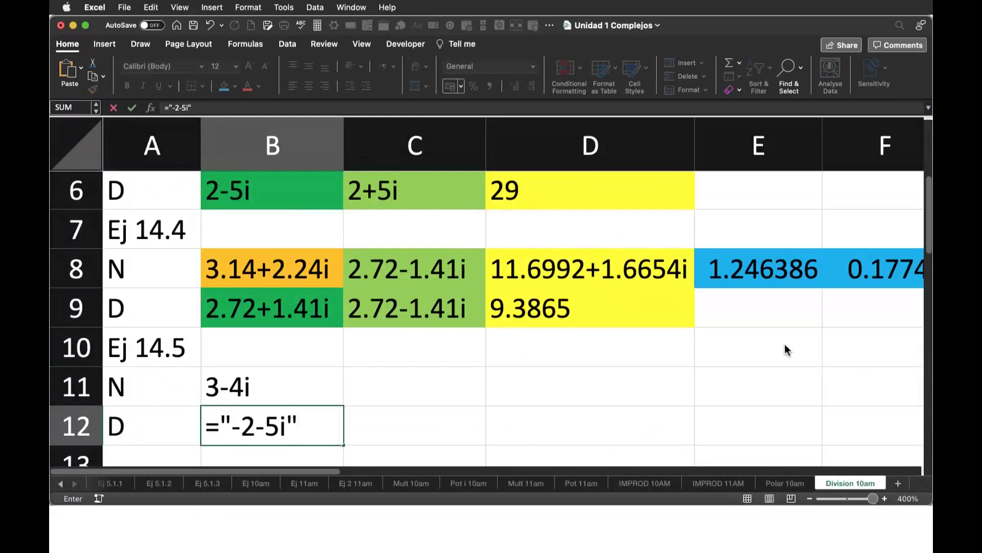
{"action": "key", "text": "Return"}
{"action": "scroll", "coordinate": [673, 463], "scroll_direction": "up", "scroll_amount": 1}
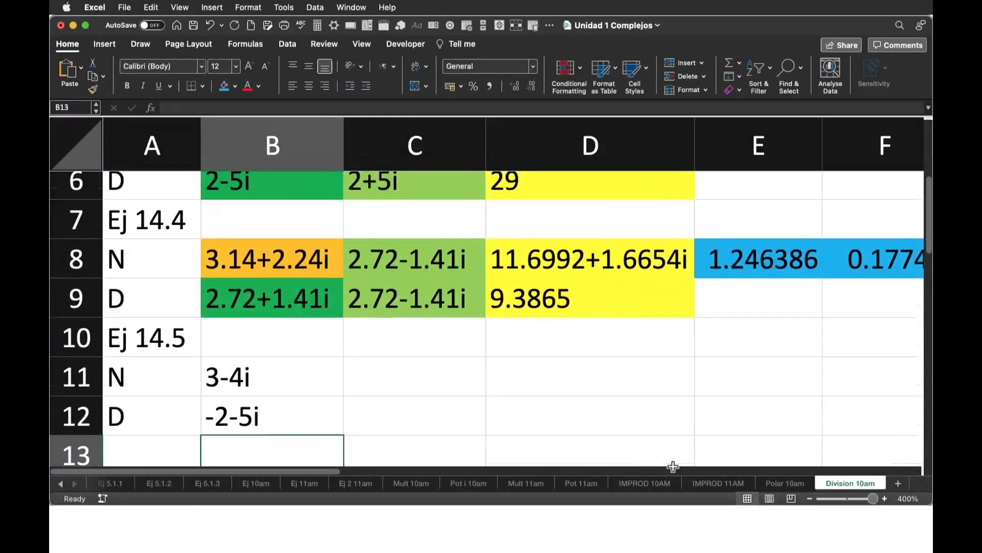
Enter =IMCONJUGATE(B12) in C11, giving -2+5i.
{"action": "key", "text": "Up"}
{"action": "key", "text": "Up"}
{"action": "key", "text": "Right"}
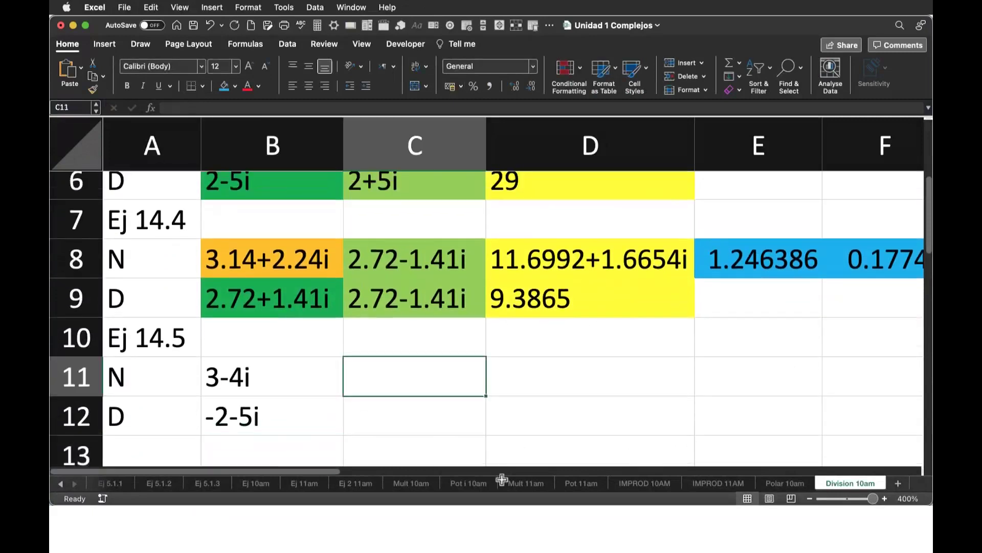
{"action": "type", "text": "="}
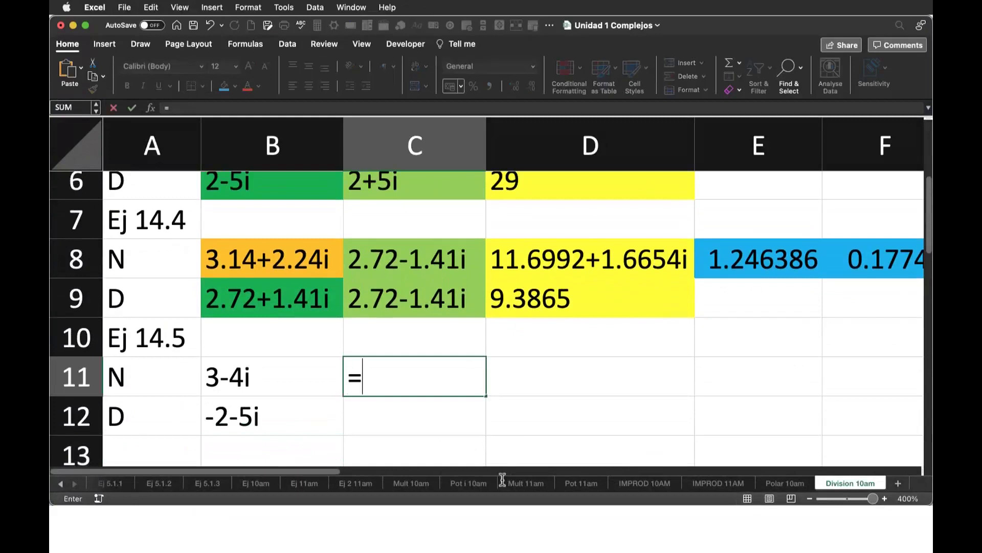
{"action": "key", "text": "BackSpace"}
{"action": "type", "text": "="}
{"action": "type", "text": "imconj"}
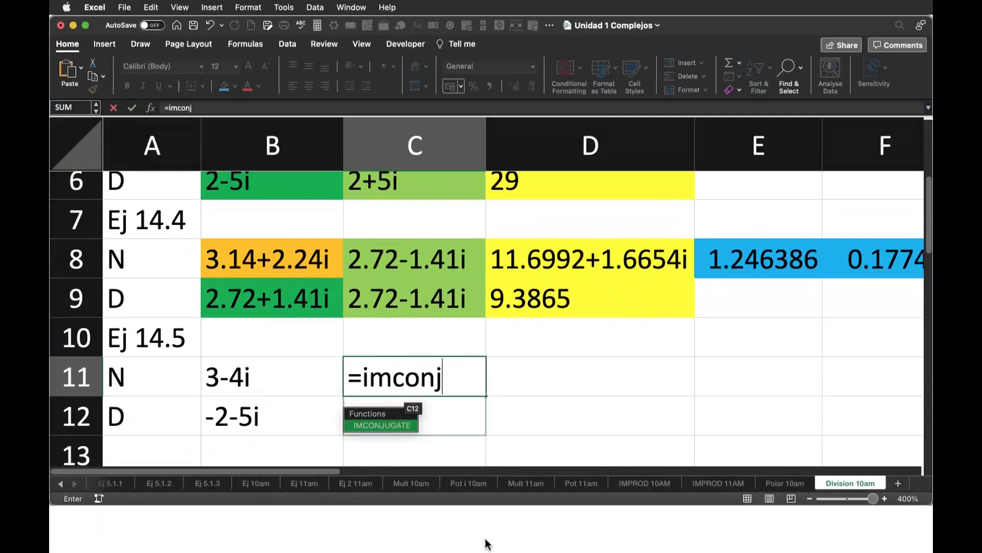
{"action": "key", "text": "Tab"}
{"action": "key", "text": "Left"}
{"action": "key", "text": "Down"}
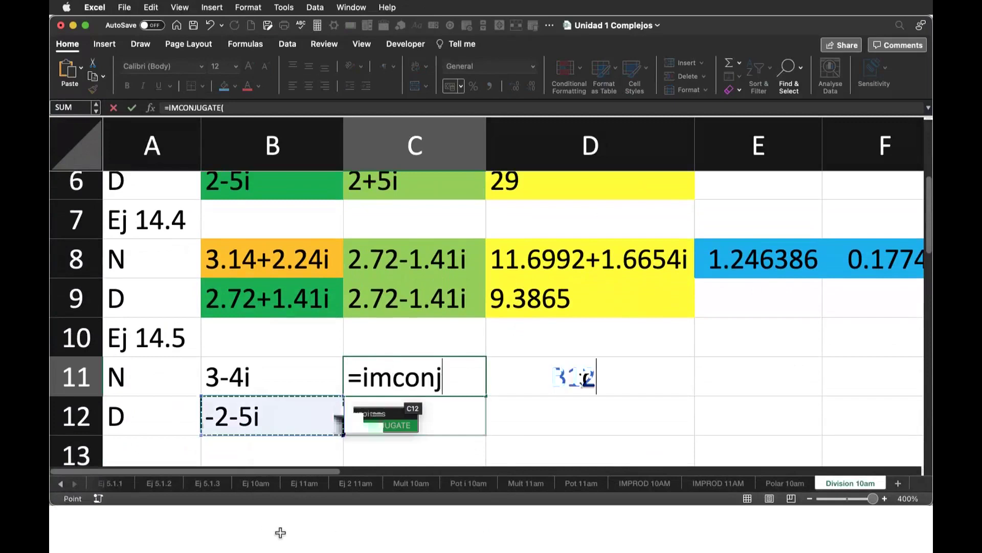
{"action": "key", "text": "Return"}
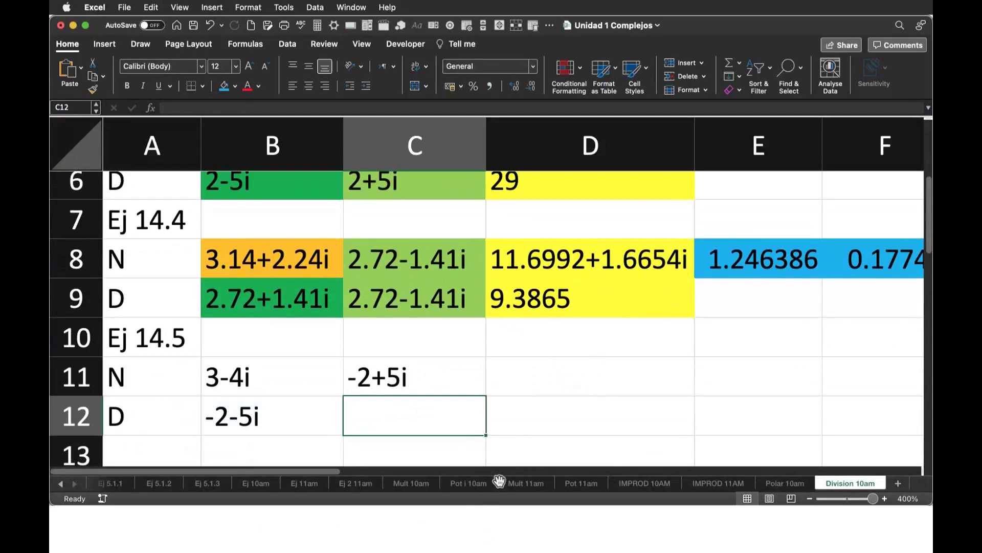
Add the same IMCONJUGATE(B12) formula in C12, also giving -2+5i.
{"action": "type", "text": "="}
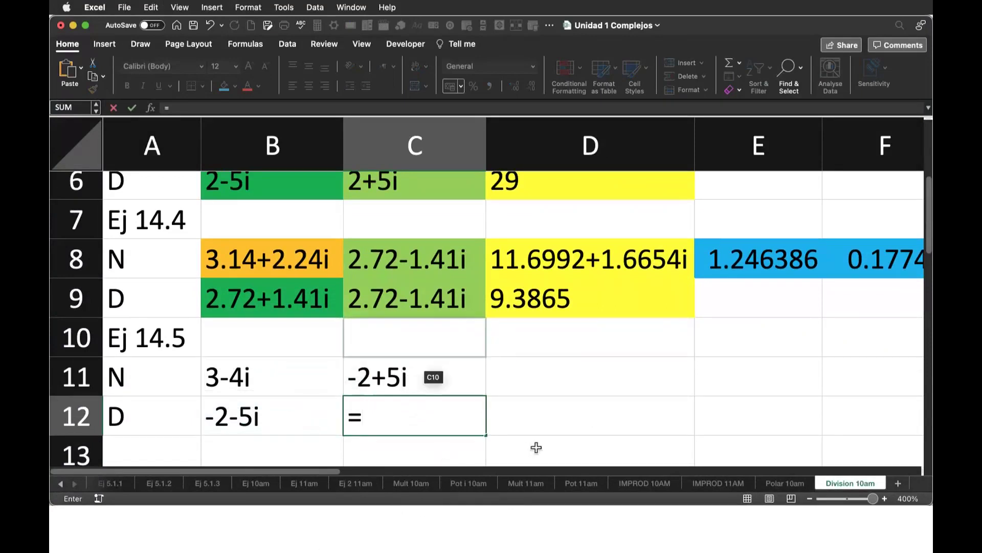
{"action": "type", "text": "imp"}
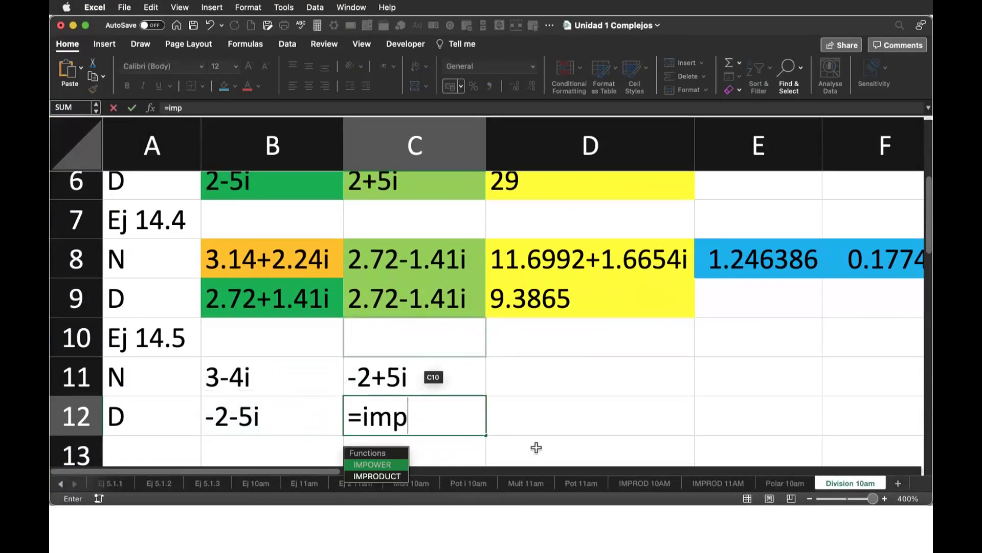
{"action": "key", "text": "BackSpace"}
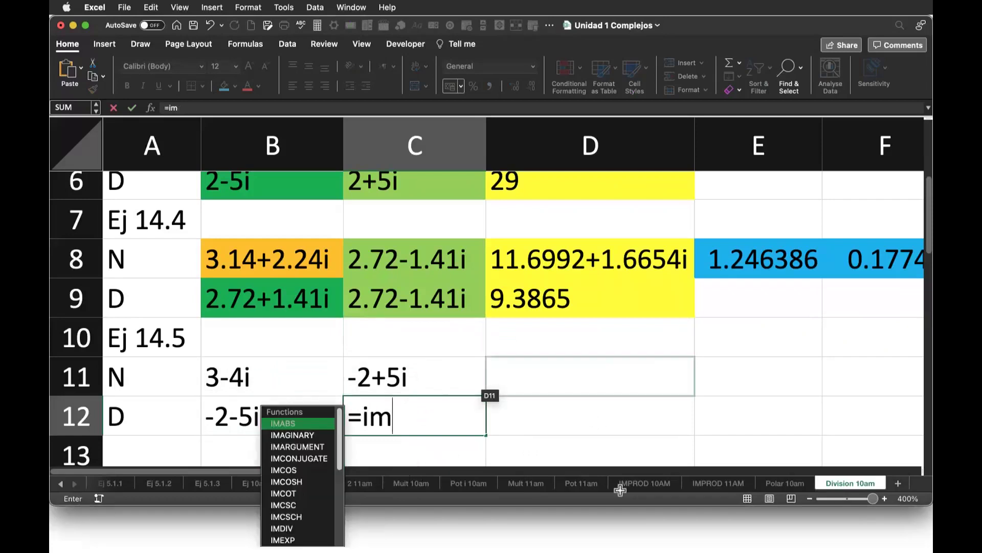
{"action": "type", "text": "c"}
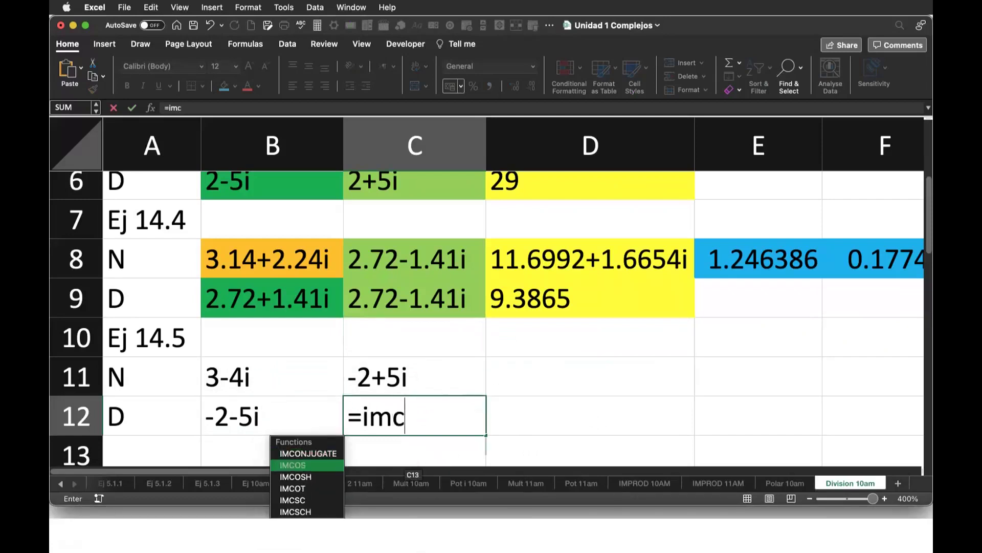
{"action": "key", "text": "Tab"}
{"action": "key", "text": "Left"}
{"action": "type", "text": ")"}
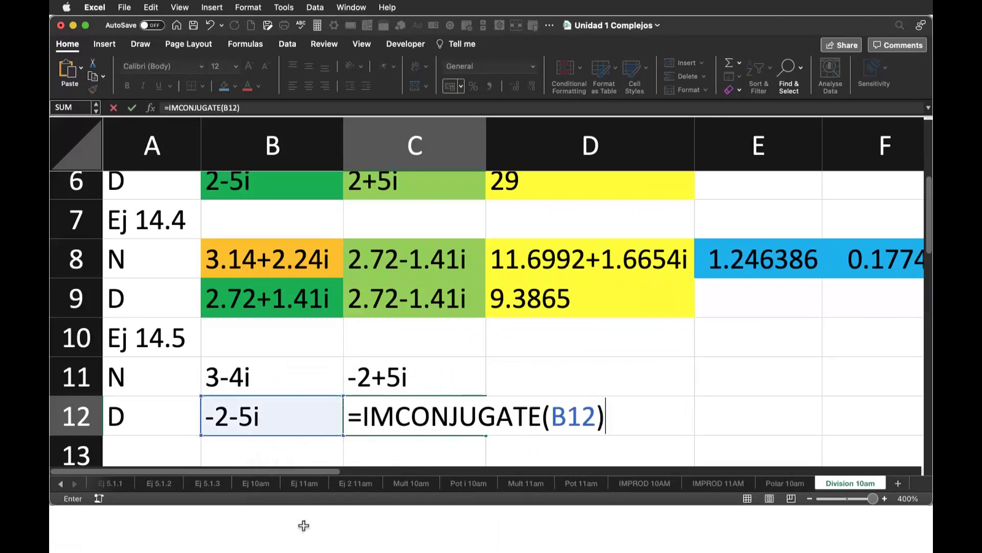
{"action": "key", "text": "Return"}
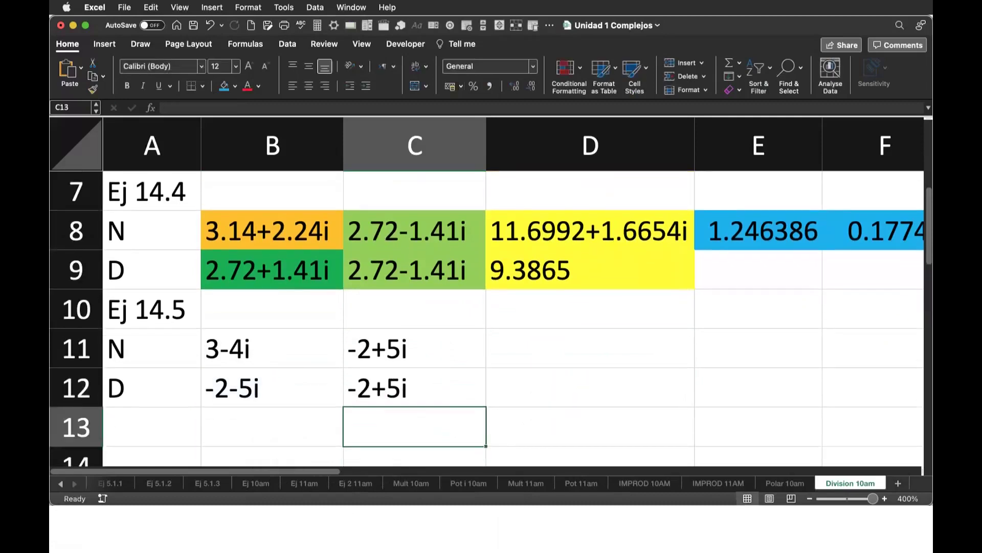
{"action": "key", "text": "super+Tab"}
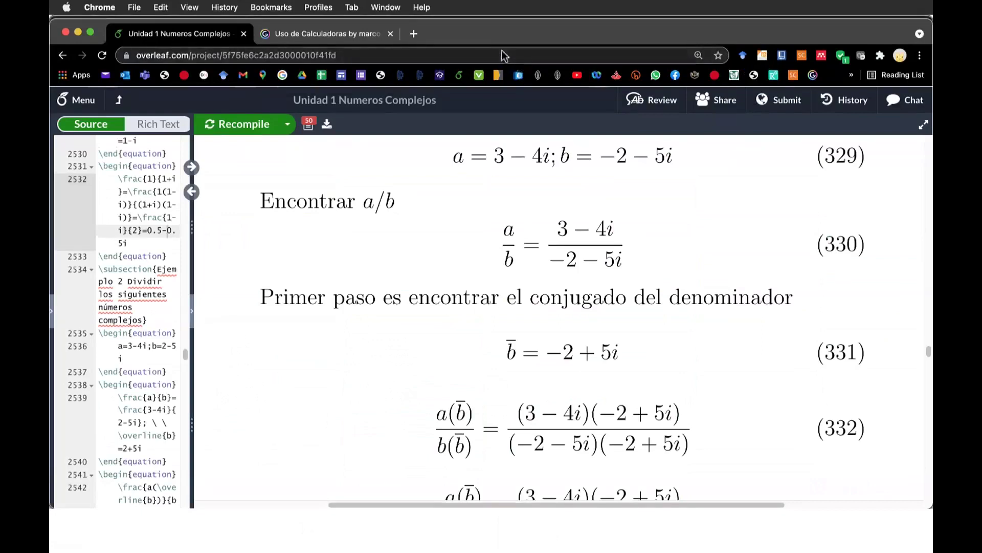
Open a blank new Chrome tab next to the Overleaf project.
{"action": "left_click", "coordinate": [330, 35]}
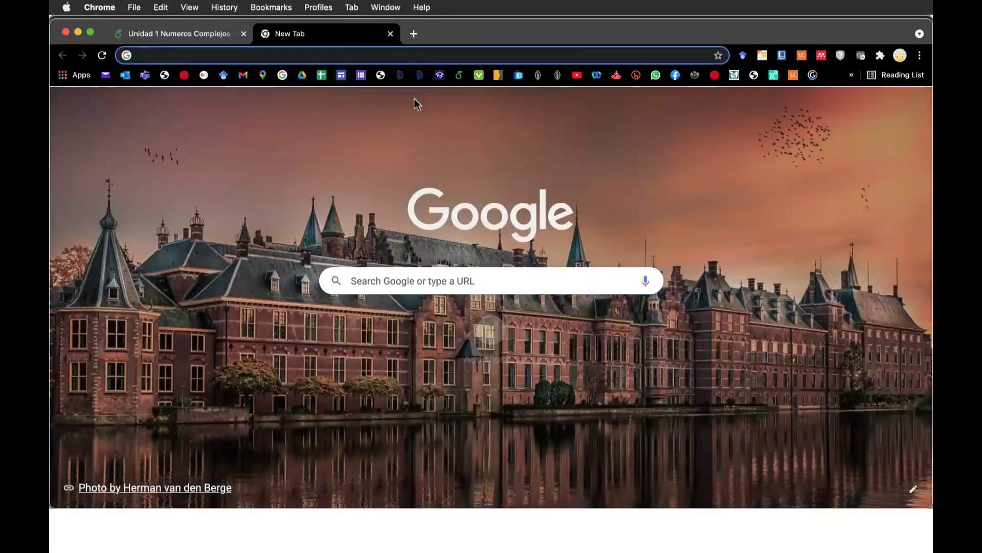
Load the Algebra Lineal site (sites.google.com/view/tecnmnl) and scroll to its Excel complex-function links.
{"action": "left_click", "coordinate": [420, 75]}
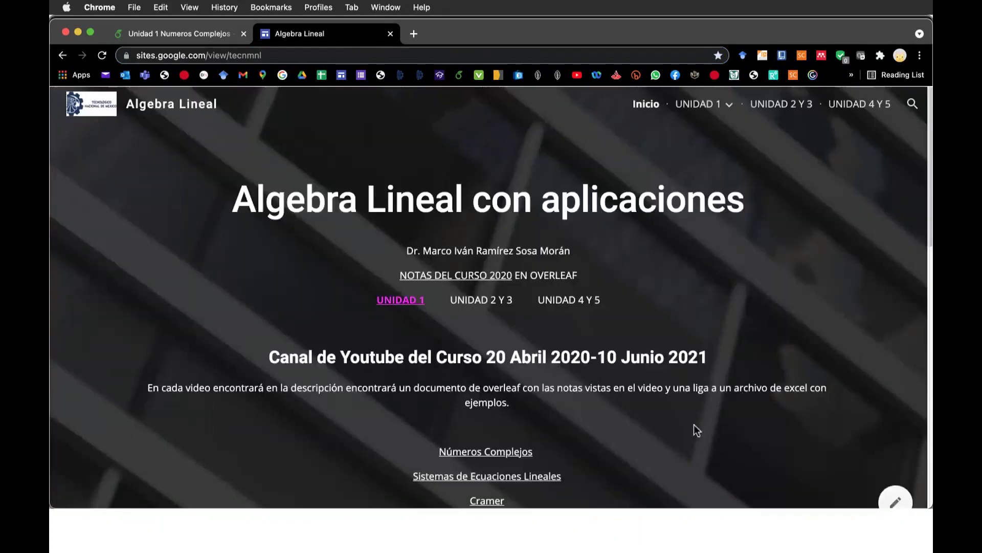
{"action": "scroll", "coordinate": [695, 429], "scroll_direction": "down", "scroll_amount": 5}
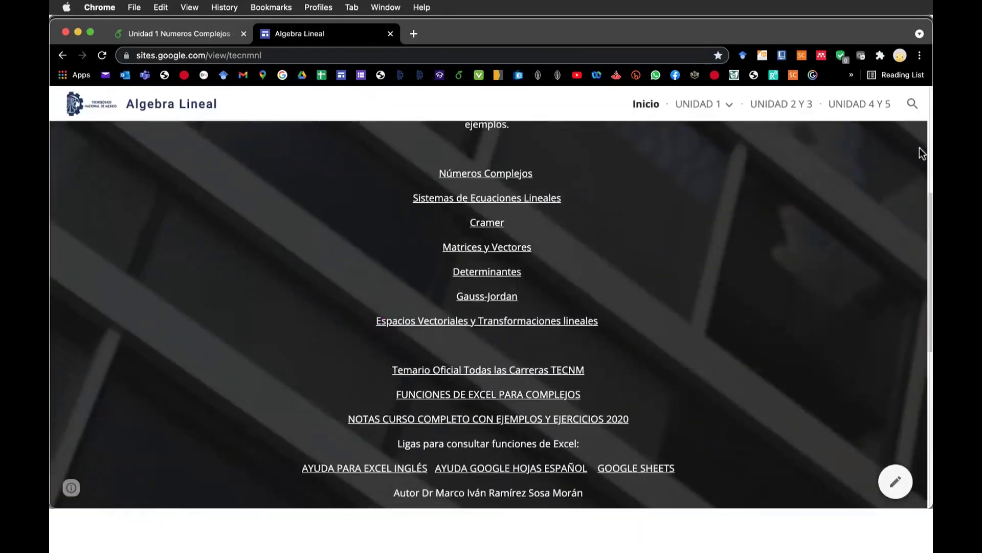
{"action": "scroll", "coordinate": [900, 425], "scroll_direction": "down", "scroll_amount": 2}
{"action": "scroll", "coordinate": [901, 430], "scroll_direction": "down", "scroll_amount": 1}
{"action": "scroll", "coordinate": [901, 430], "scroll_direction": "up", "scroll_amount": 1}
{"action": "left_click", "coordinate": [665, 471]}
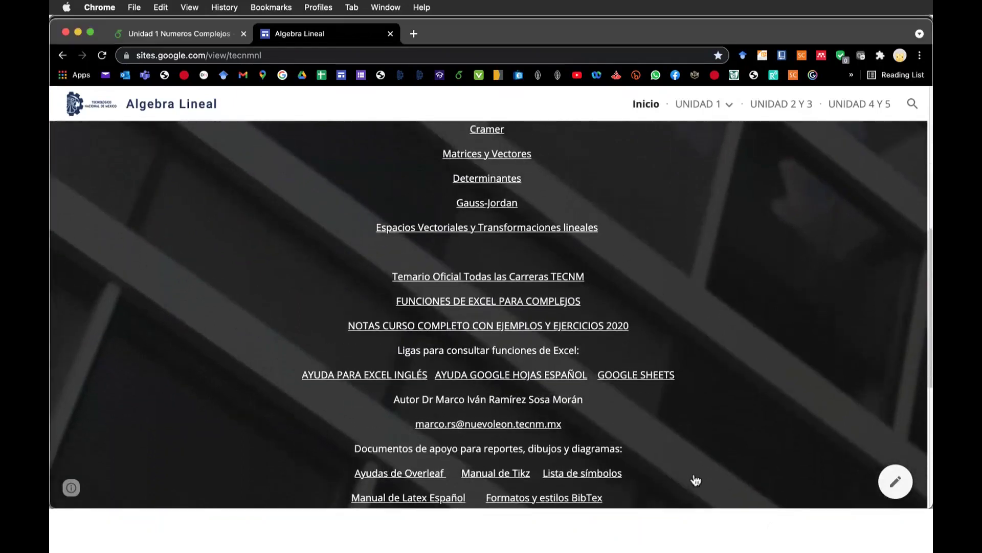
Browse the Google Sheets function list filtered to Ingeniería, then return to the Overleaf notes.
{"action": "left_click", "coordinate": [512, 374]}
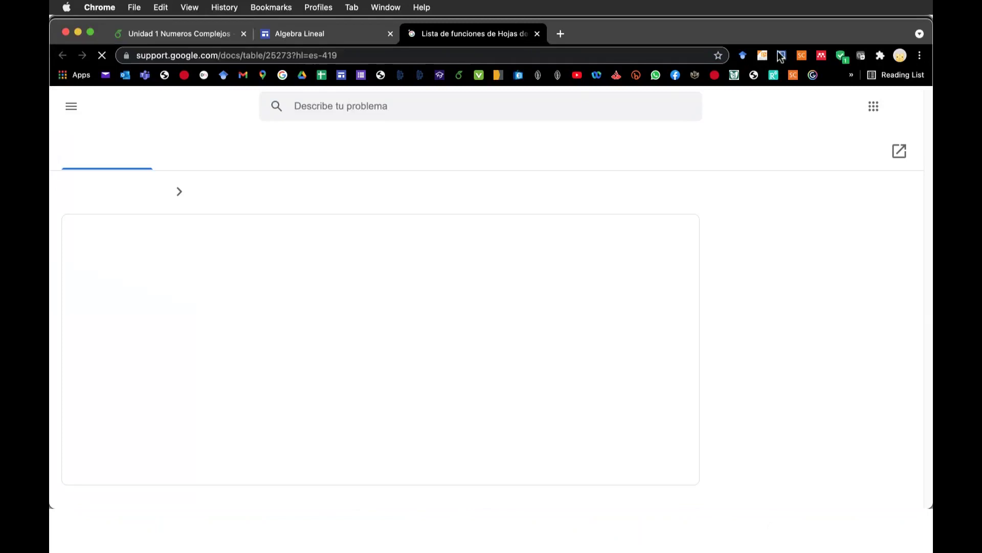
{"action": "scroll", "coordinate": [715, 331], "scroll_direction": "down", "scroll_amount": 5}
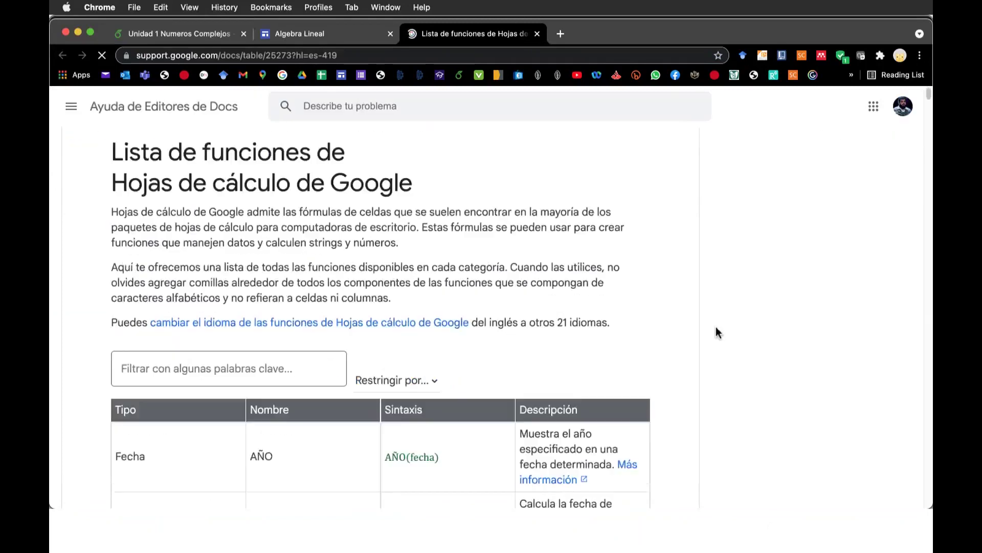
{"action": "key", "text": "space"}
{"action": "key", "text": "Down"}
{"action": "key", "text": "Down"}
{"action": "key", "text": "Return"}
{"action": "scroll", "coordinate": [698, 368], "scroll_direction": "down", "scroll_amount": 2}
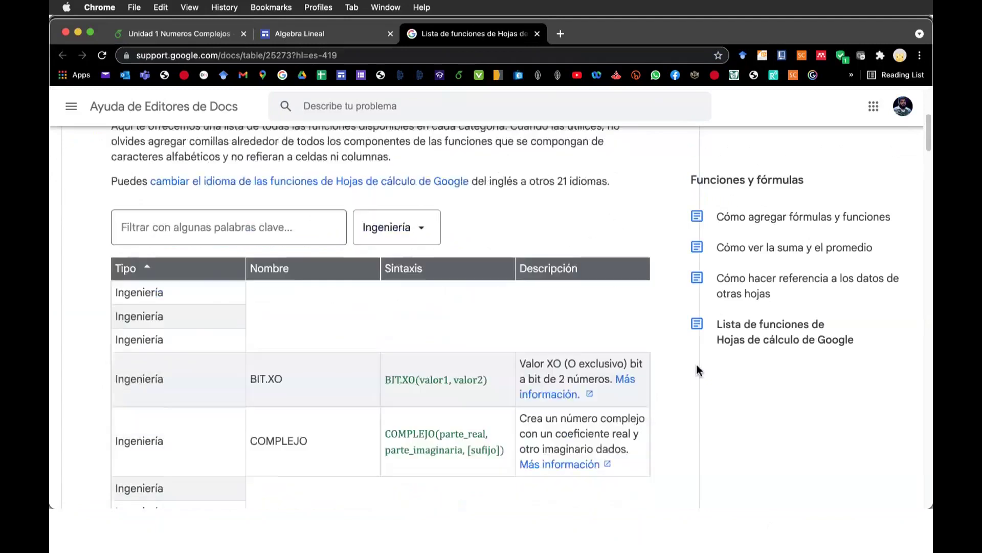
{"action": "scroll", "coordinate": [697, 376], "scroll_direction": "down", "scroll_amount": 3}
{"action": "scroll", "coordinate": [727, 507], "scroll_direction": "down", "scroll_amount": 5}
{"action": "scroll", "coordinate": [729, 518], "scroll_direction": "down", "scroll_amount": 4}
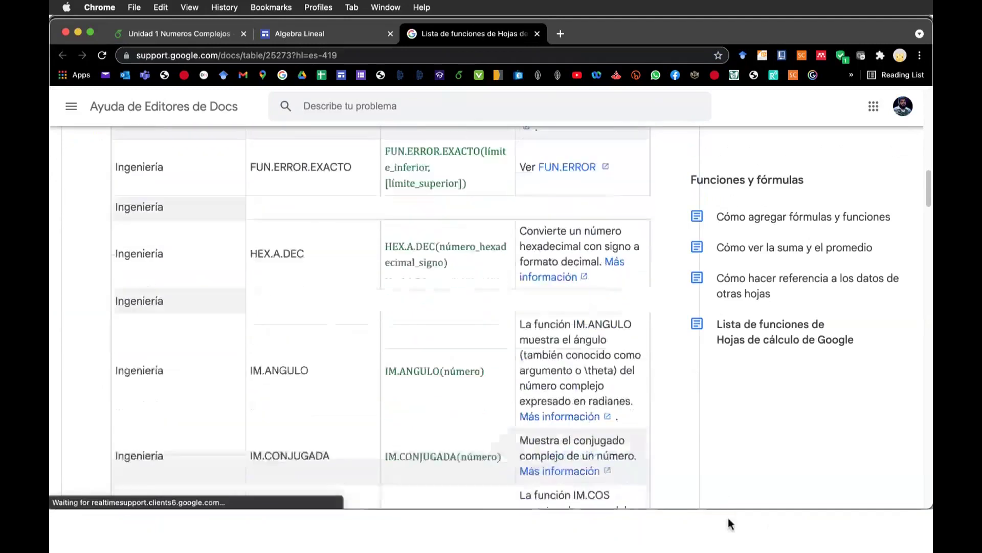
{"action": "scroll", "coordinate": [728, 517], "scroll_direction": "down", "scroll_amount": 3}
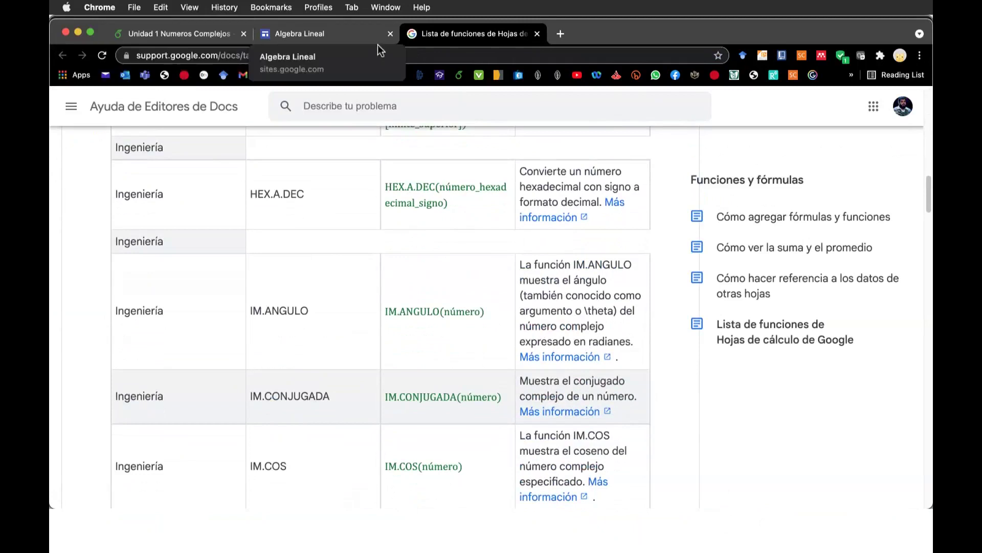
{"action": "left_click", "coordinate": [201, 38]}
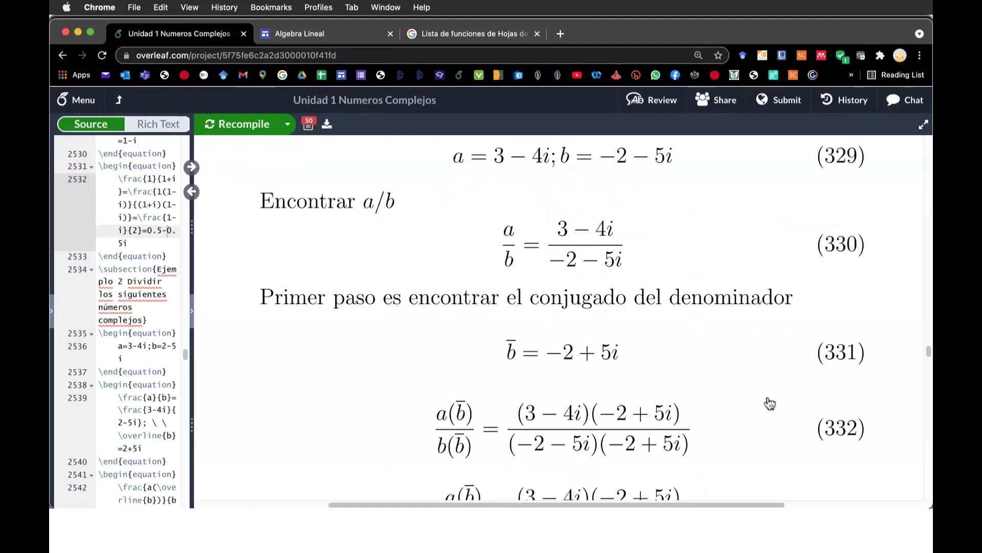
Enter =IMPRODUCT(B11,C11) in D11 so it shows 14+23i.
{"action": "key", "text": "super+Tab"}
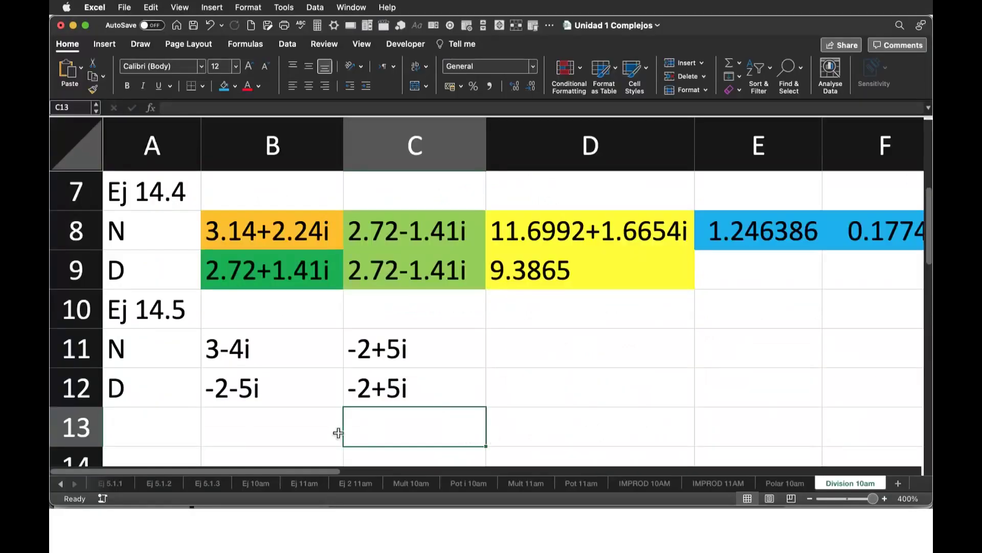
{"action": "key", "text": "Up"}
{"action": "key", "text": "Up"}
{"action": "key", "text": "Right"}
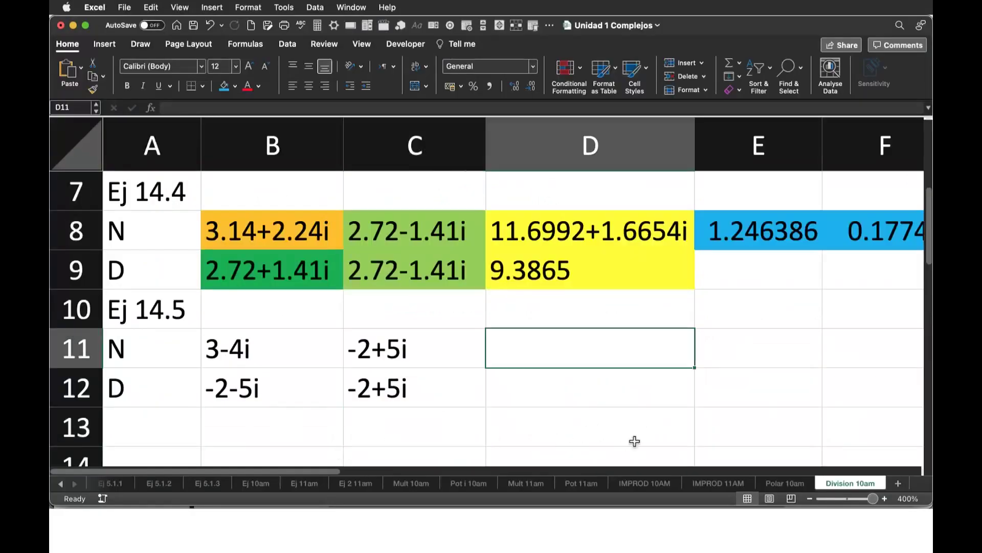
{"action": "type", "text": "="}
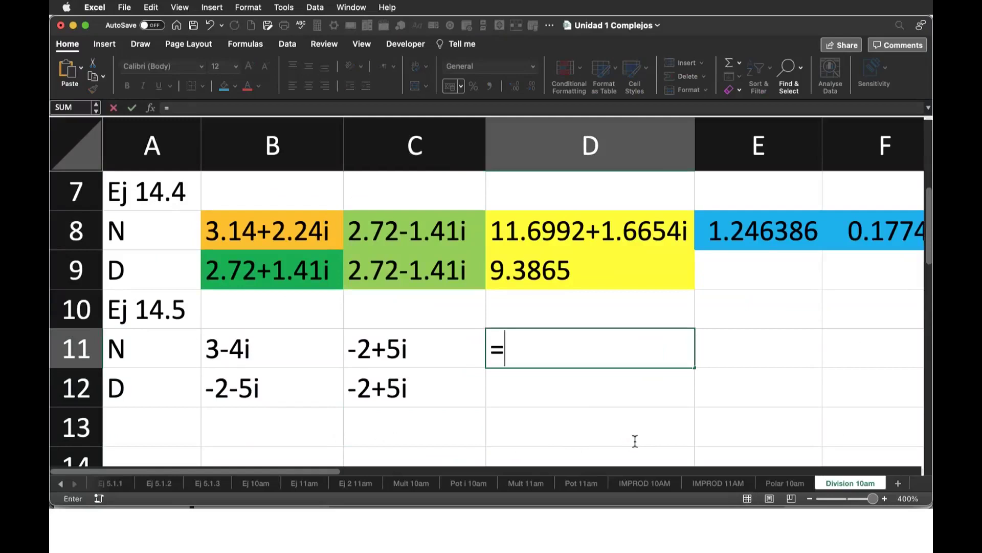
{"action": "type", "text": "improdu"}
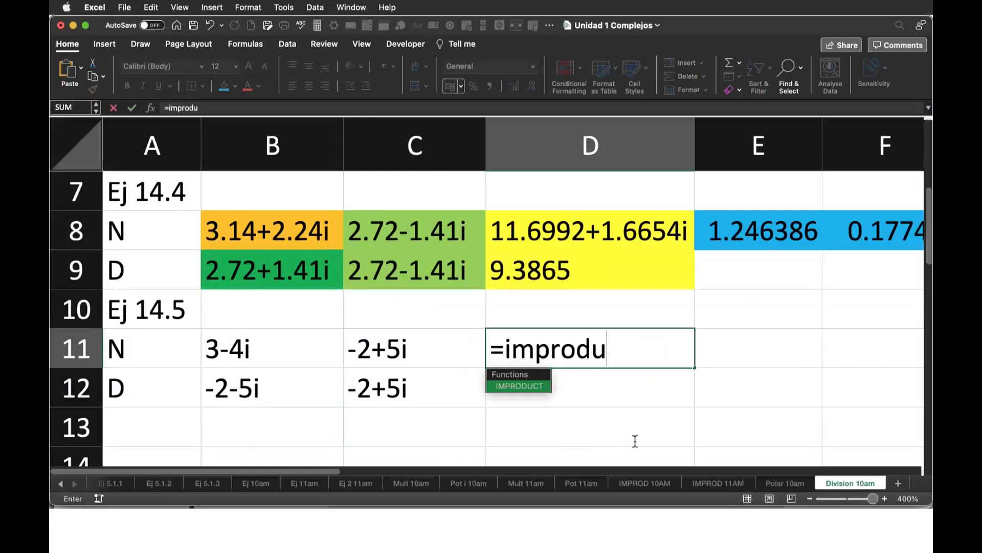
{"action": "key", "text": "Tab"}
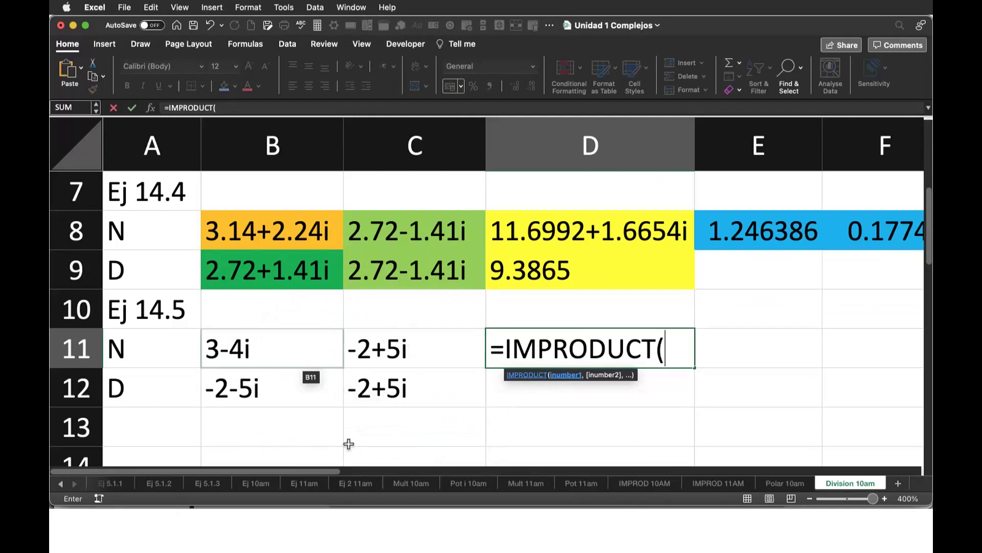
{"action": "left_click", "coordinate": [305, 361]}
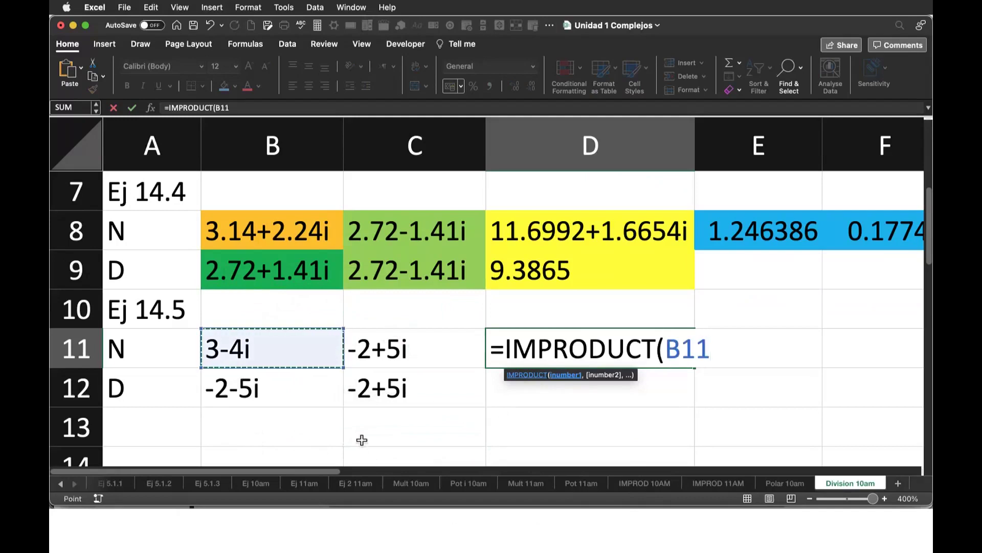
{"action": "type", "text": ","}
{"action": "key", "text": "Left"}
{"action": "type", "text": ")"}
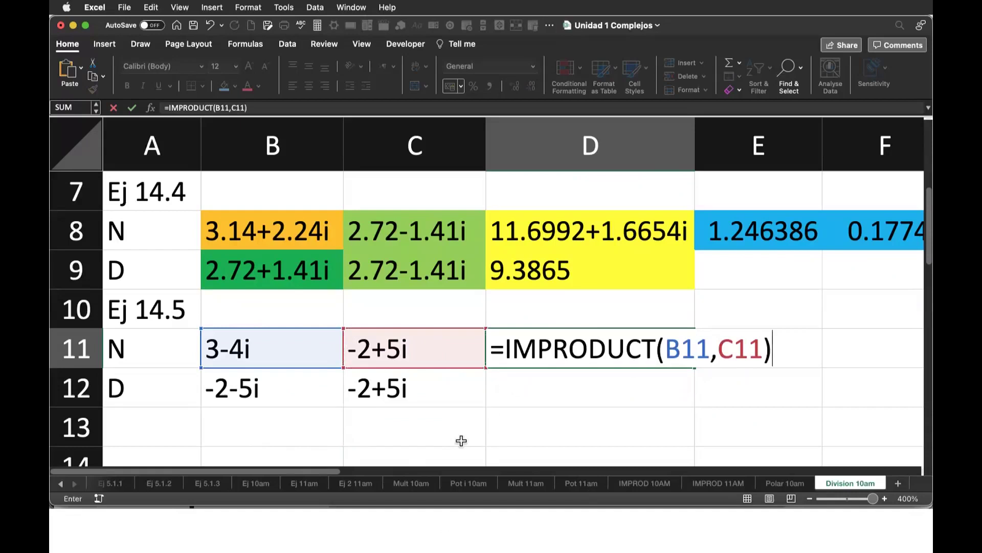
{"action": "key", "text": "Return"}
{"action": "key", "text": "Up"}
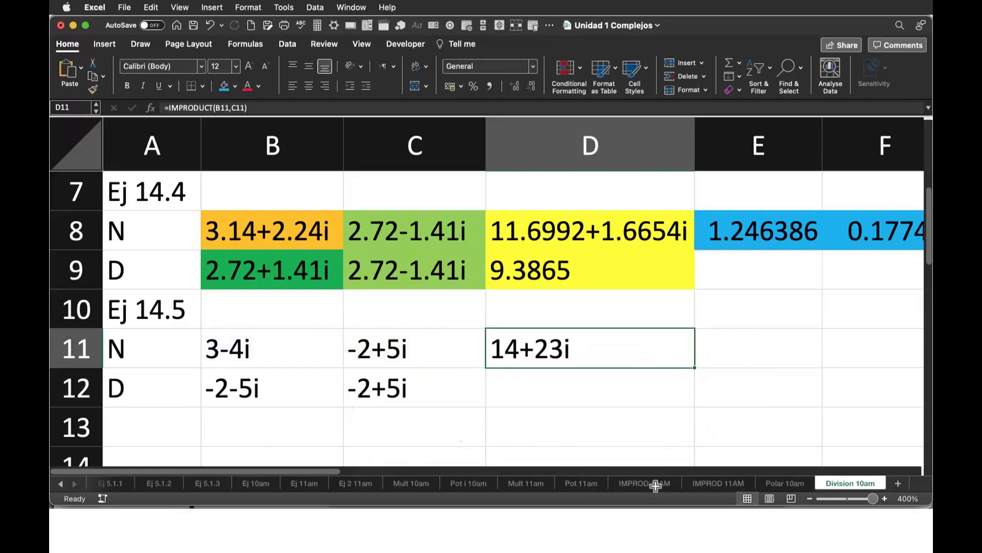
{"action": "key", "text": "Down"}
{"action": "key", "text": "Left"}
{"action": "key", "text": "Left"}
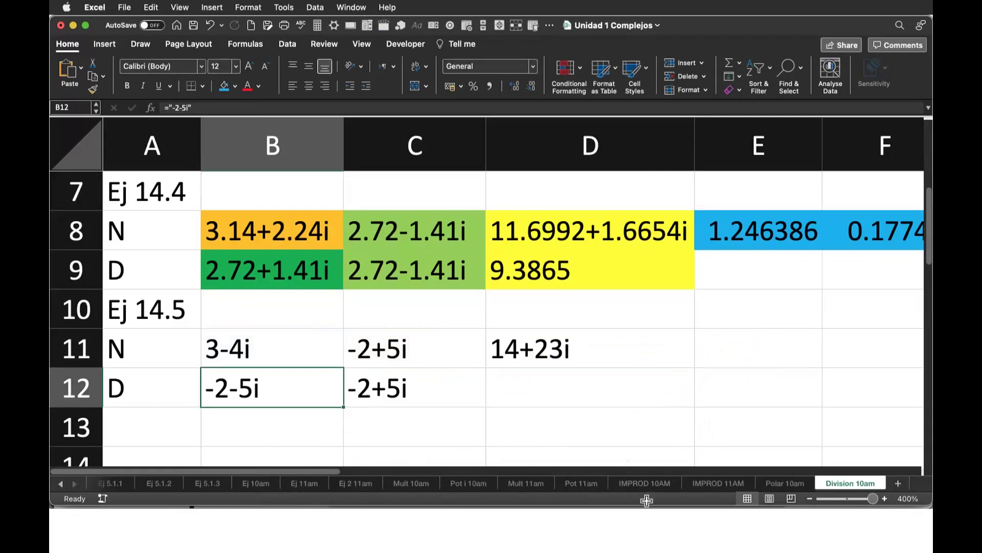
Enter =IMPRODUCT(B12,C12) in D12 so it shows 29.
{"action": "key", "text": "Right"}
{"action": "key", "text": "Right"}
{"action": "type", "text": "="}
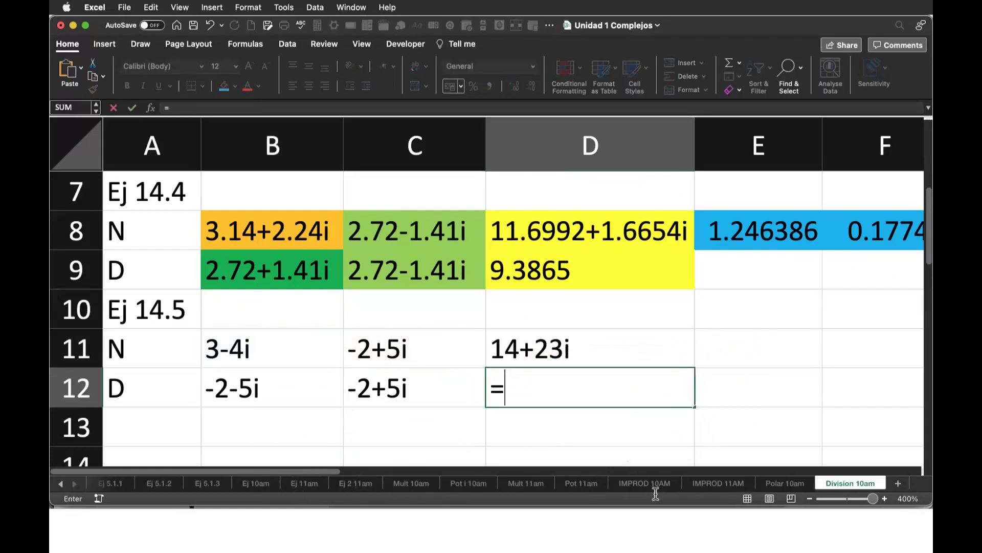
{"action": "type", "text": "imp"}
{"action": "key", "text": "Down"}
{"action": "key", "text": "Tab"}
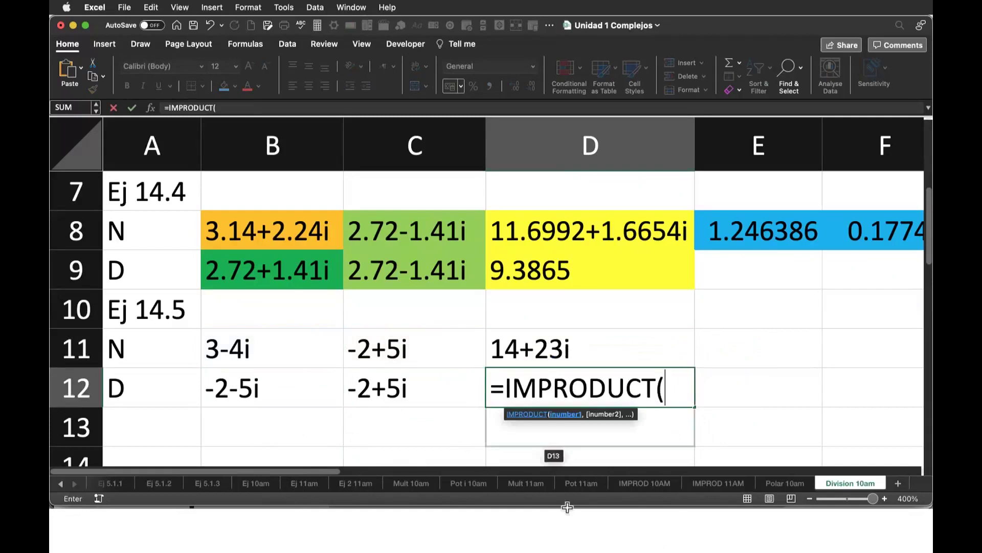
{"action": "key", "text": "Left"}
{"action": "key", "text": "Left"}
{"action": "type", "text": ","}
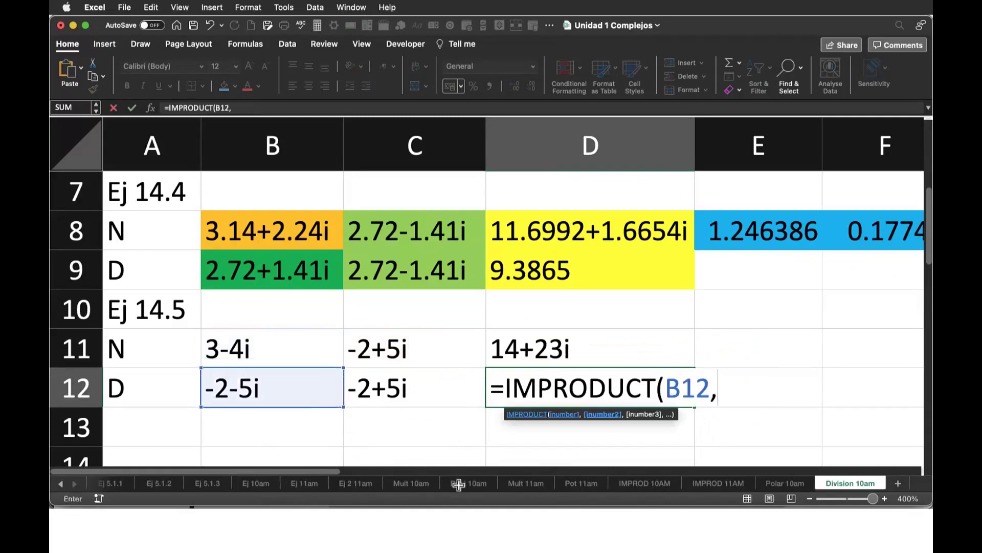
{"action": "key", "text": "Left"}
{"action": "type", "text": ")"}
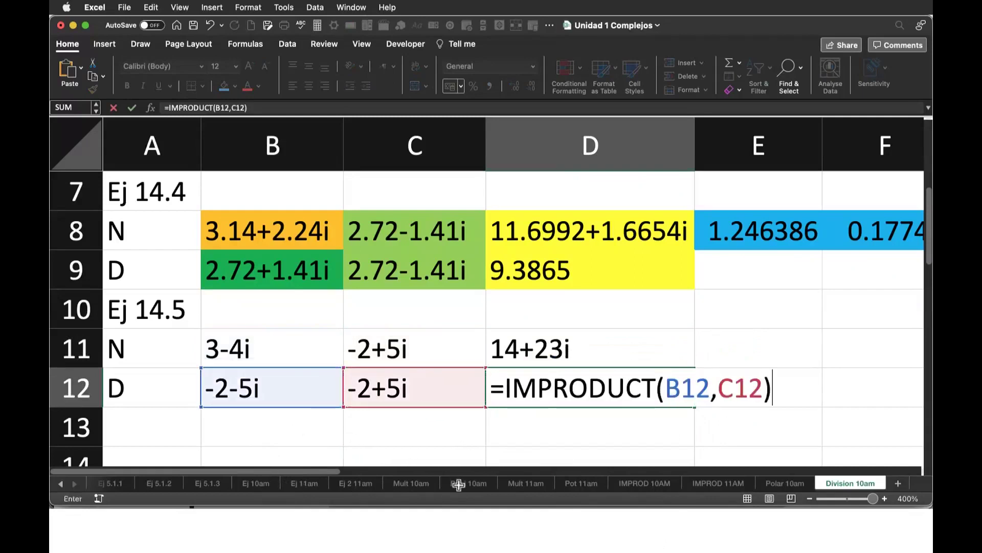
{"action": "key", "text": "Return"}
{"action": "key", "text": "Up"}
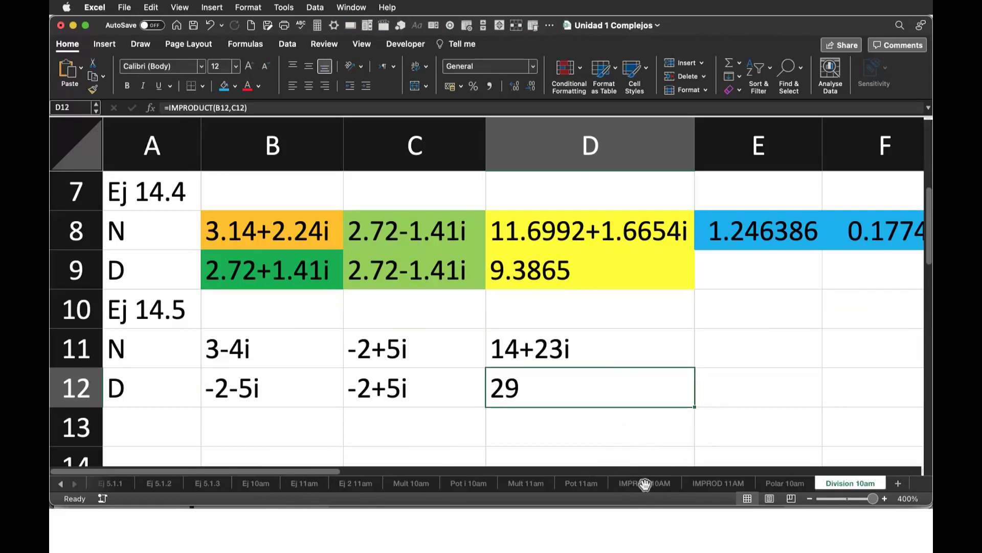
{"action": "scroll", "coordinate": [721, 523], "scroll_direction": "right", "scroll_amount": 5}
Enter =IMREAL(D11)/D12 in E11 (0.4828) and compare it with the Overleaf notes.
{"action": "scroll", "coordinate": [737, 491], "scroll_direction": "right", "scroll_amount": 1}
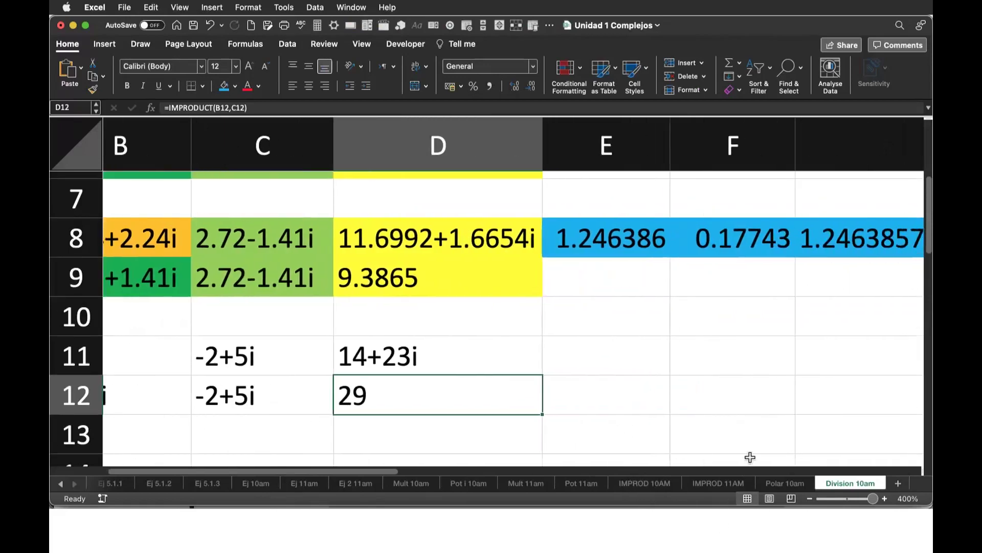
{"action": "key", "text": "Up"}
{"action": "key", "text": "Right"}
{"action": "type", "text": "="}
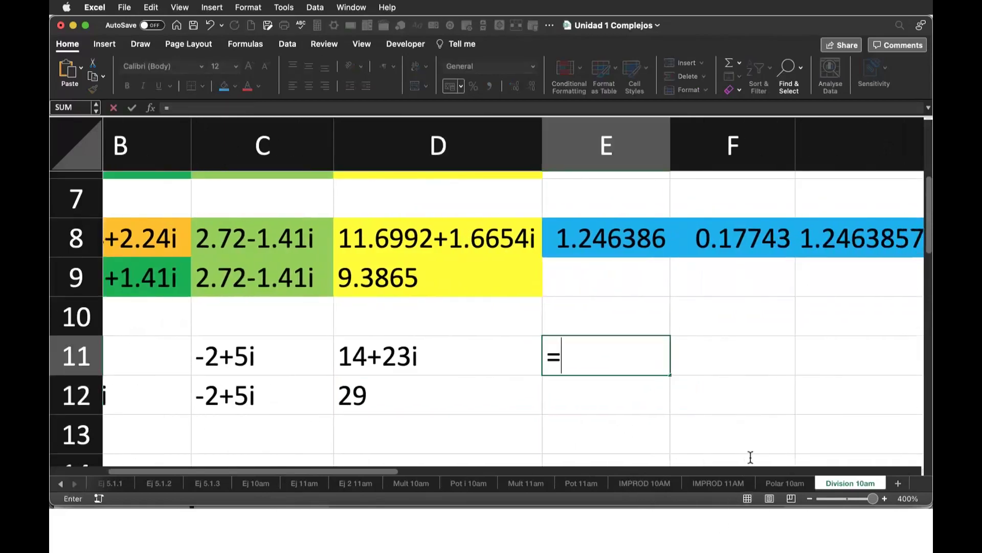
{"action": "type", "text": "imreal("}
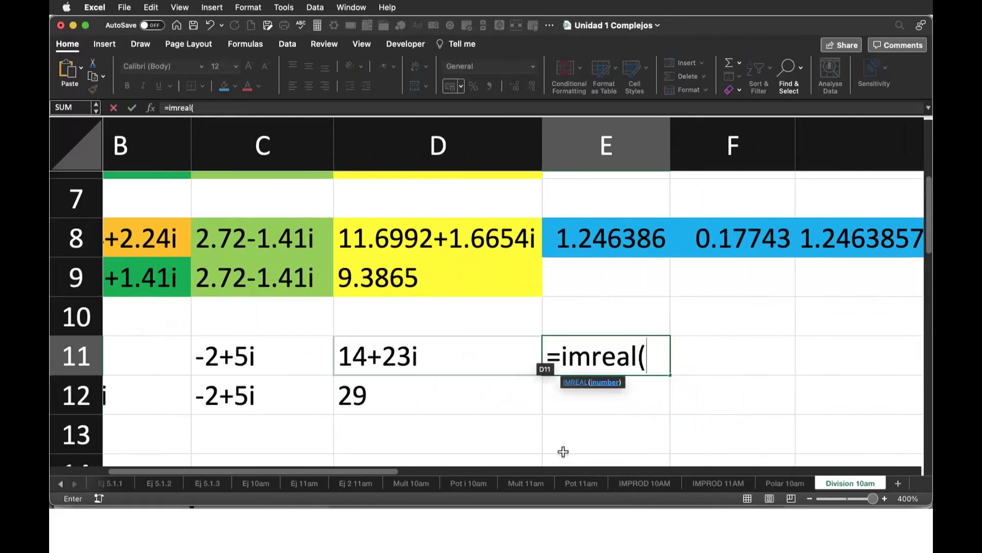
{"action": "key", "text": "Left"}
{"action": "type", "text": ")/"}
{"action": "key", "text": "Left"}
{"action": "key", "text": "Down"}
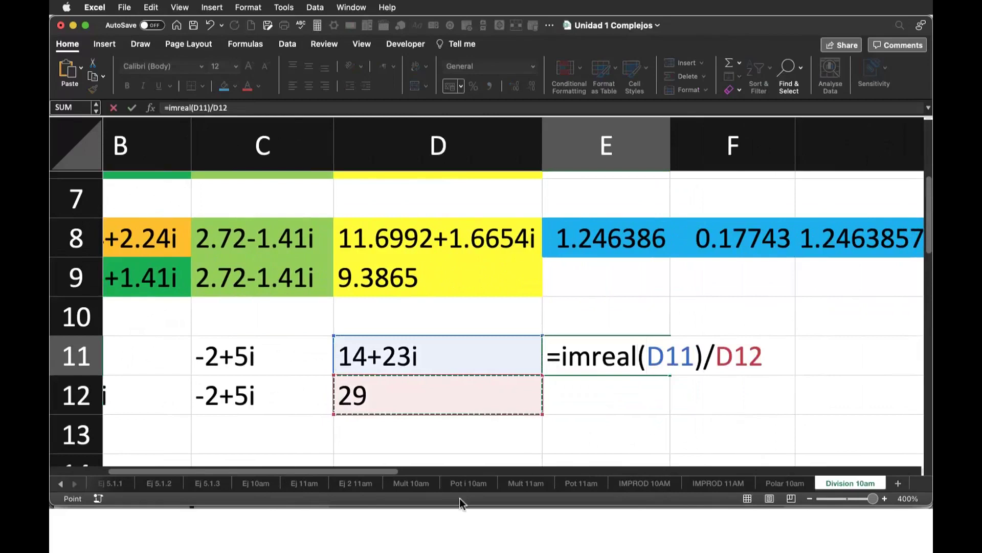
{"action": "key", "text": "Return"}
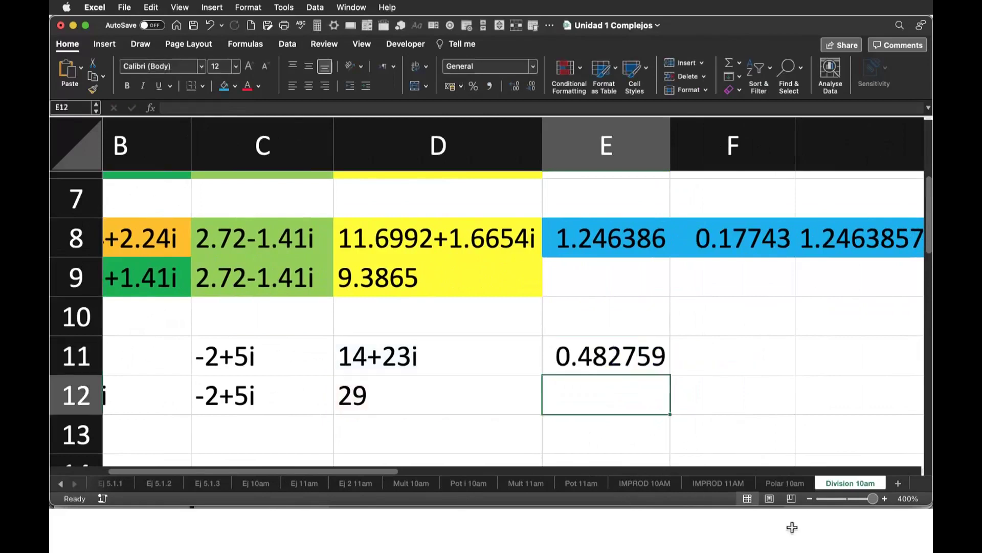
{"action": "key", "text": "super+Tab"}
{"action": "scroll", "coordinate": [777, 539], "scroll_direction": "down", "scroll_amount": 3}
{"action": "scroll", "coordinate": [777, 539], "scroll_direction": "down", "scroll_amount": 3}
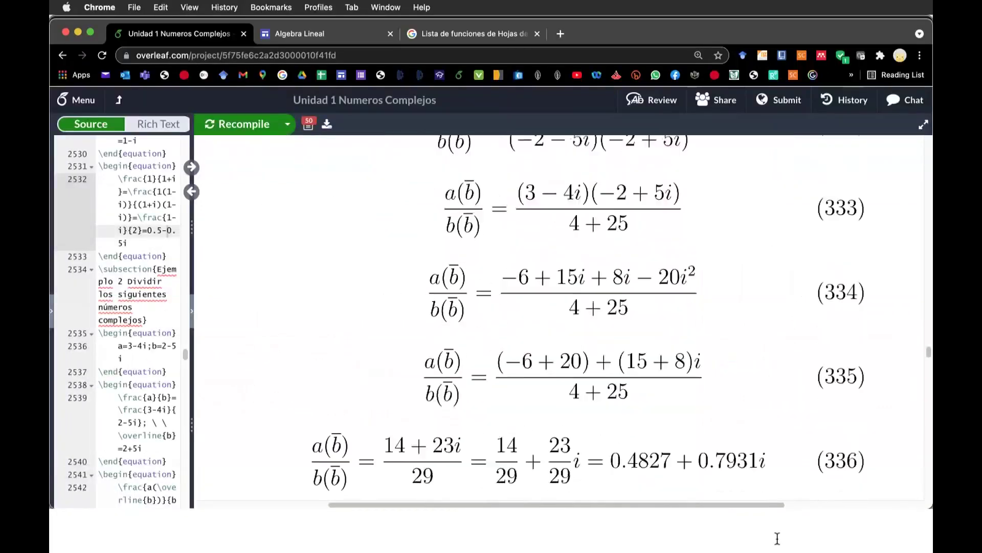
{"action": "scroll", "coordinate": [777, 539], "scroll_direction": "down", "scroll_amount": 2}
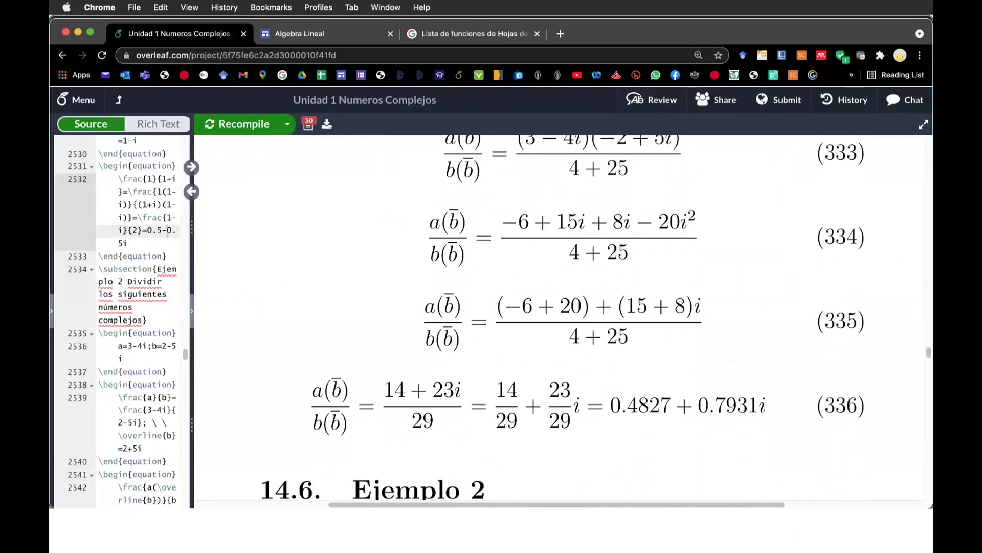
Enter =IMAGINARY(D11)/D12 in F11 (0.7931) and check it against Overleaf's equation (336).
{"action": "key", "text": "super+Tab"}
{"action": "key", "text": "Up"}
{"action": "key", "text": "Right"}
{"action": "type", "text": "=im"}
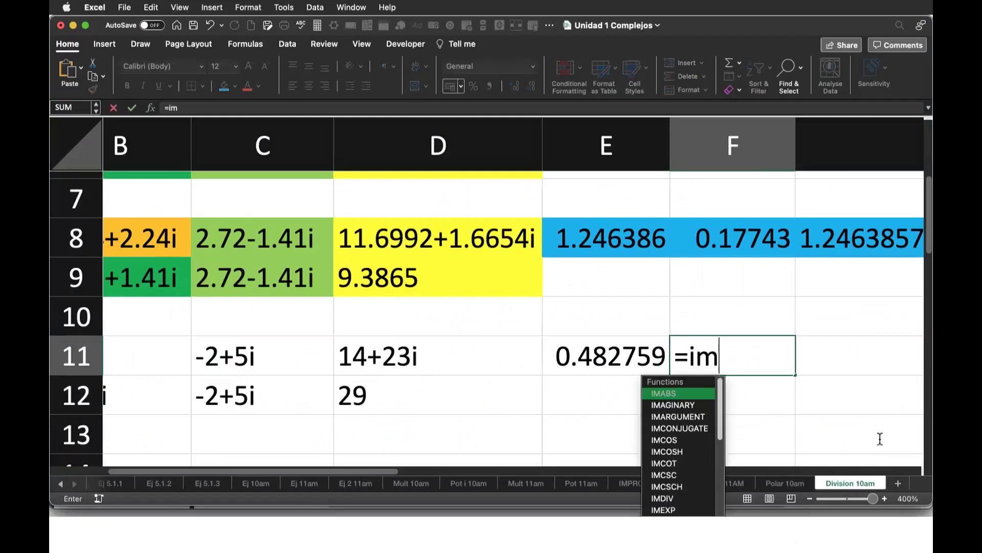
{"action": "type", "text": "a"}
{"action": "key", "text": "Down"}
{"action": "key", "text": "Tab"}
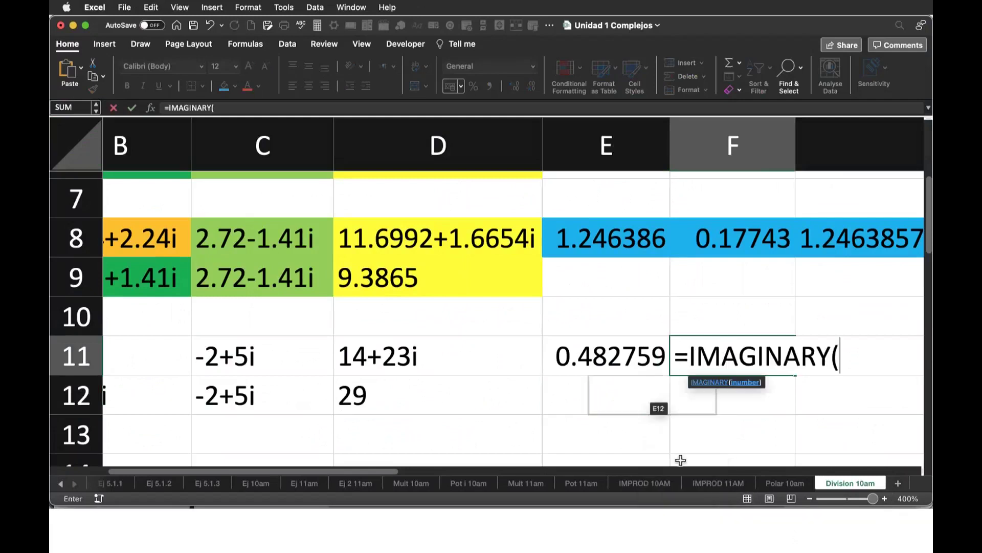
{"action": "key", "text": "Left"}
{"action": "key", "text": "Left"}
{"action": "type", "text": ")/"}
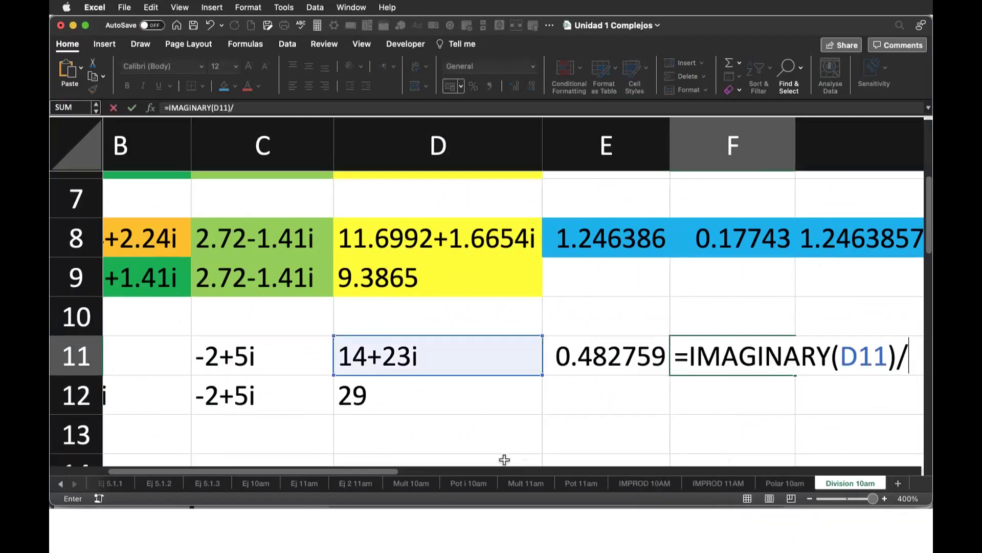
{"action": "key", "text": "Down"}
{"action": "key", "text": "Left"}
{"action": "key", "text": "Left"}
{"action": "key", "text": "Return"}
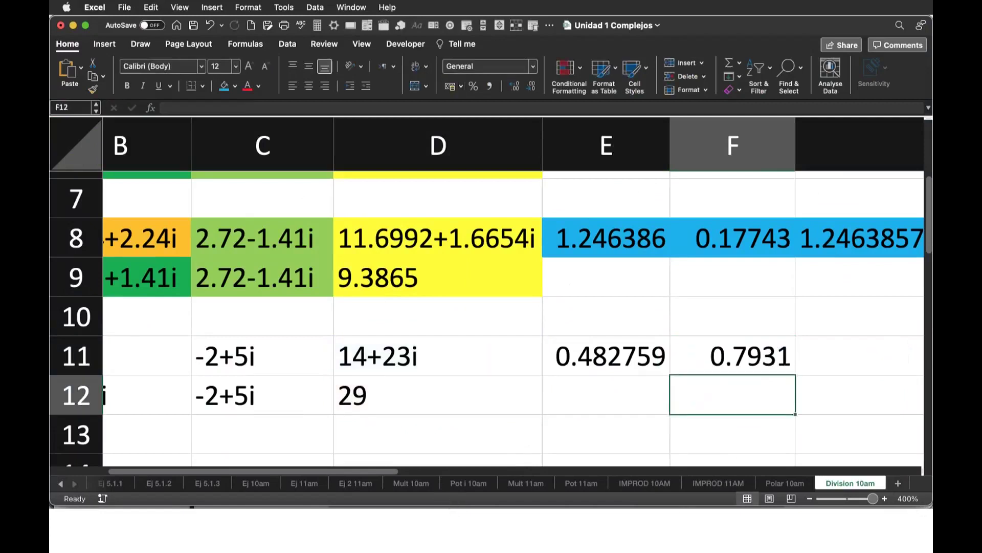
{"action": "key", "text": "super+Tab"}
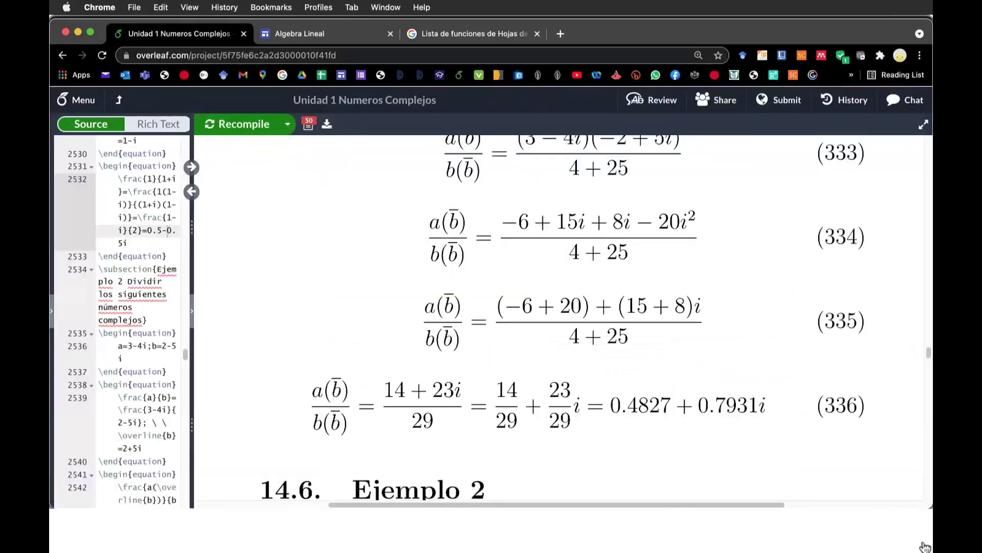
{"action": "key", "text": "super+Tab"}
Enter =IMDIV(B11,B12) in G11, giving 0.482758620689655+0.793103448275862i.
{"action": "key", "text": "Up"}
{"action": "key", "text": "Right"}
{"action": "type", "text": "I"}
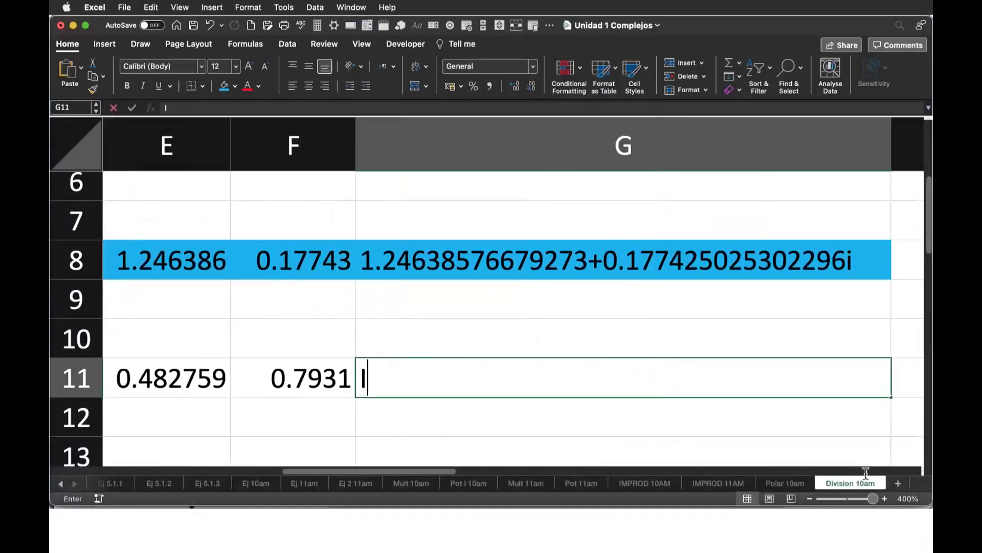
{"action": "key", "text": "BackSpace"}
{"action": "type", "text": "="}
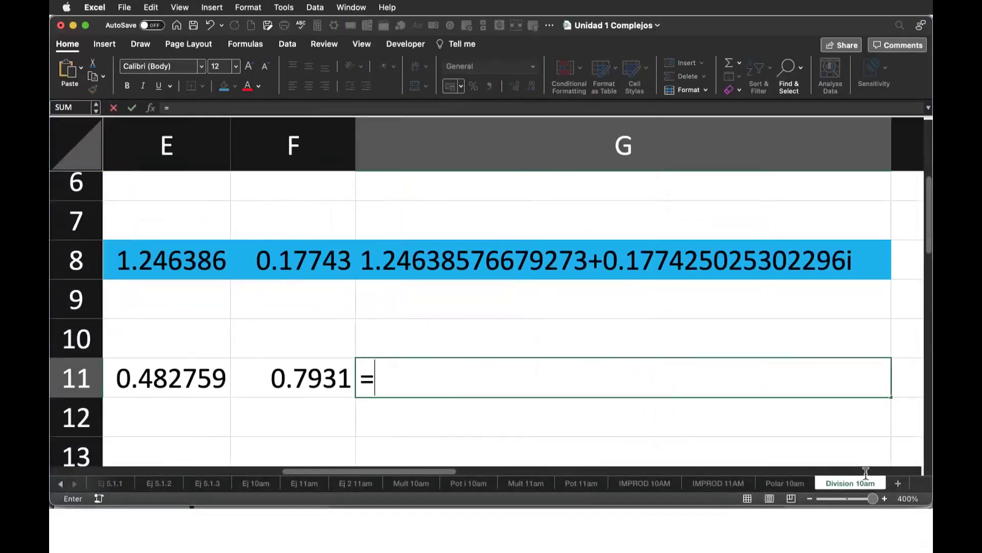
{"action": "type", "text": "imdiv("}
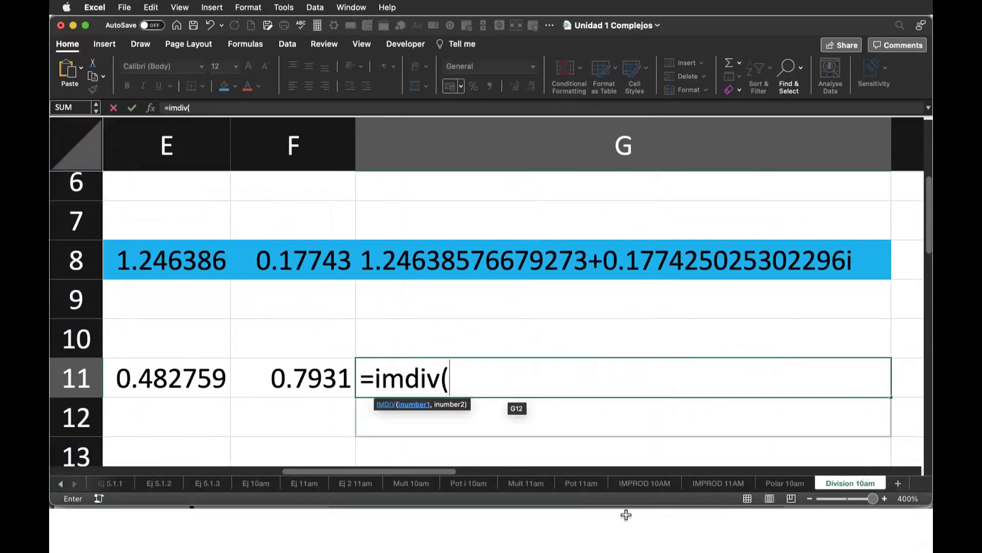
{"action": "scroll", "coordinate": [422, 467], "scroll_direction": "left", "scroll_amount": 10}
{"action": "key", "text": "Left"}
{"action": "key", "text": "Left"}
{"action": "key", "text": "Left"}
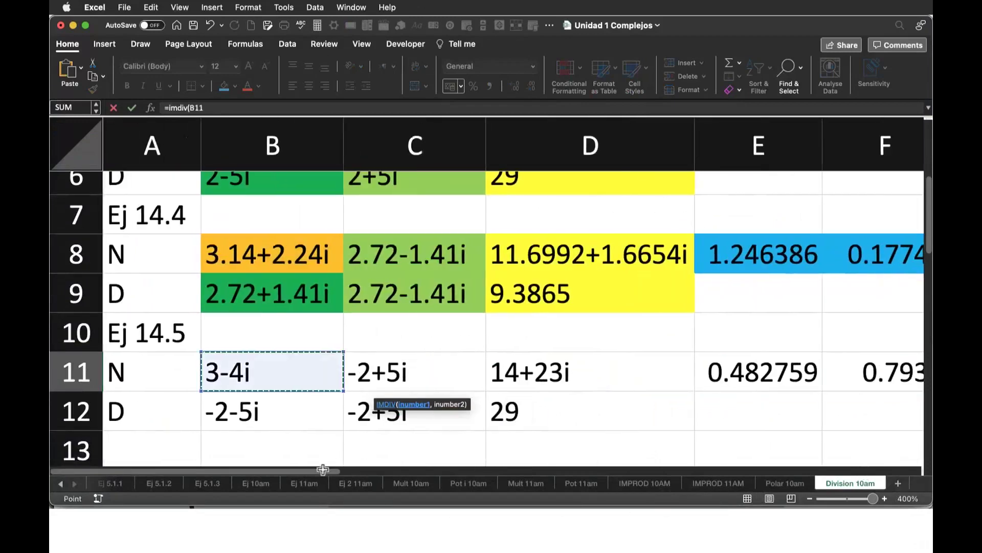
{"action": "type", "text": ","}
{"action": "key", "text": "Left"}
{"action": "key", "text": "Left"}
{"action": "key", "text": "Left"}
{"action": "key", "text": "Down"}
{"action": "type", "text": ")"}
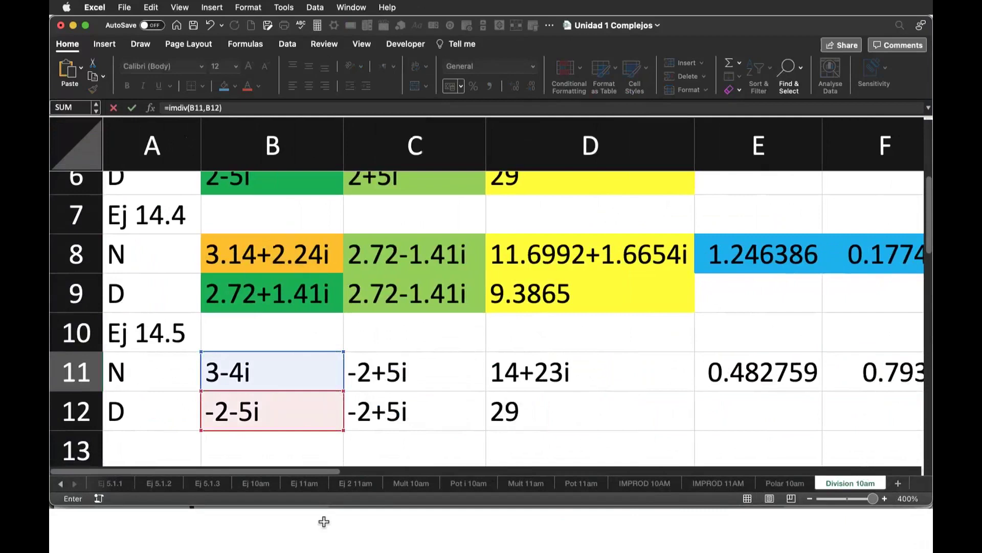
{"action": "key", "text": "Return"}
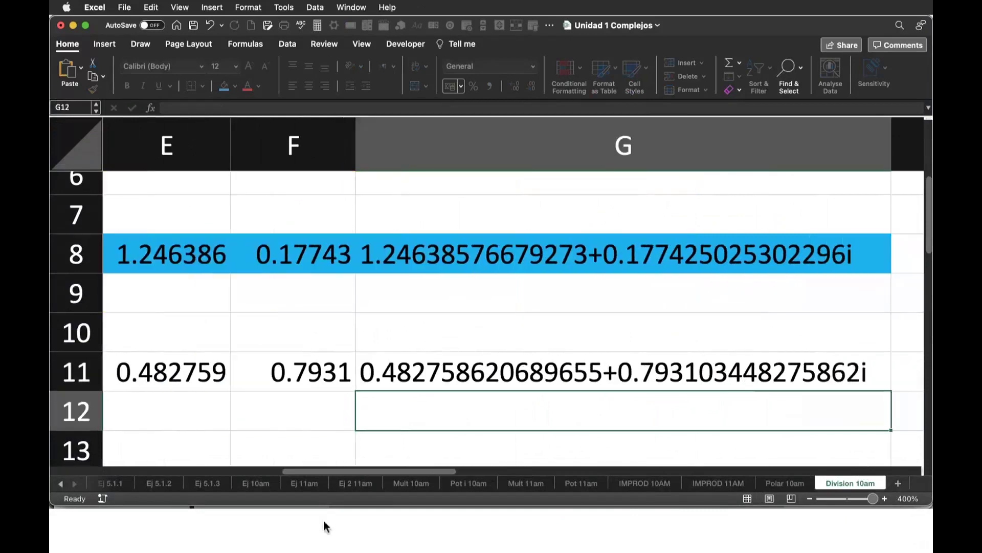
Fill cells E11 through G11 blue.
{"action": "key", "text": "Up"}
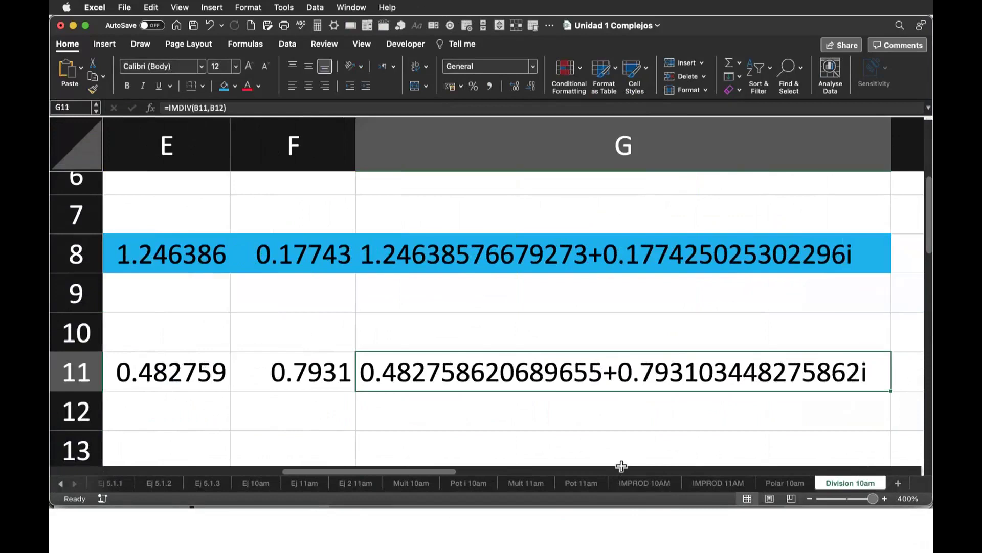
{"action": "key", "text": "Left"}
{"action": "key", "text": "Left"}
{"action": "key", "text": "shift+Right"}
{"action": "key", "text": "shift+Right"}
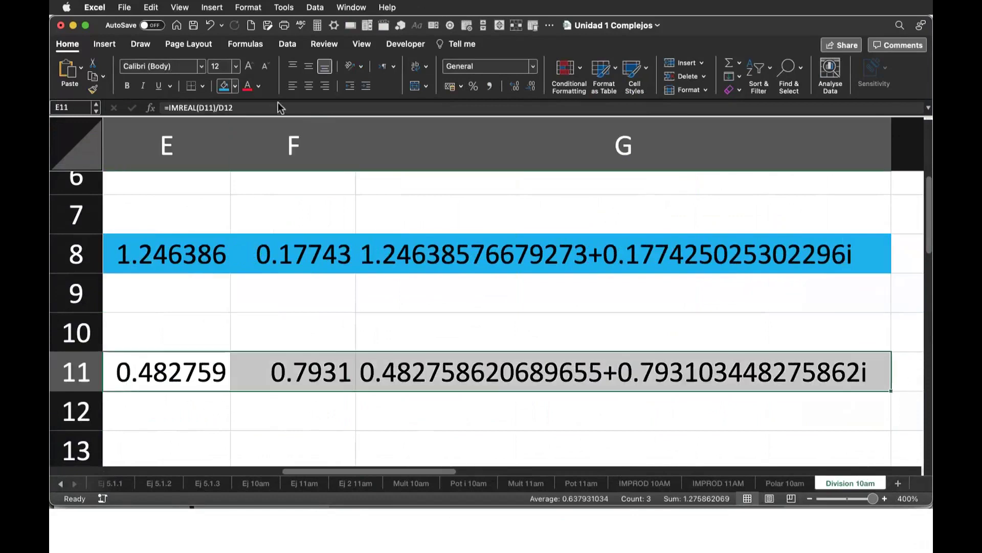
{"action": "left_click", "coordinate": [224, 85]}
Fill B11 orange and B12 green.
{"action": "key", "text": "Right"}
{"action": "key", "text": "Right"}
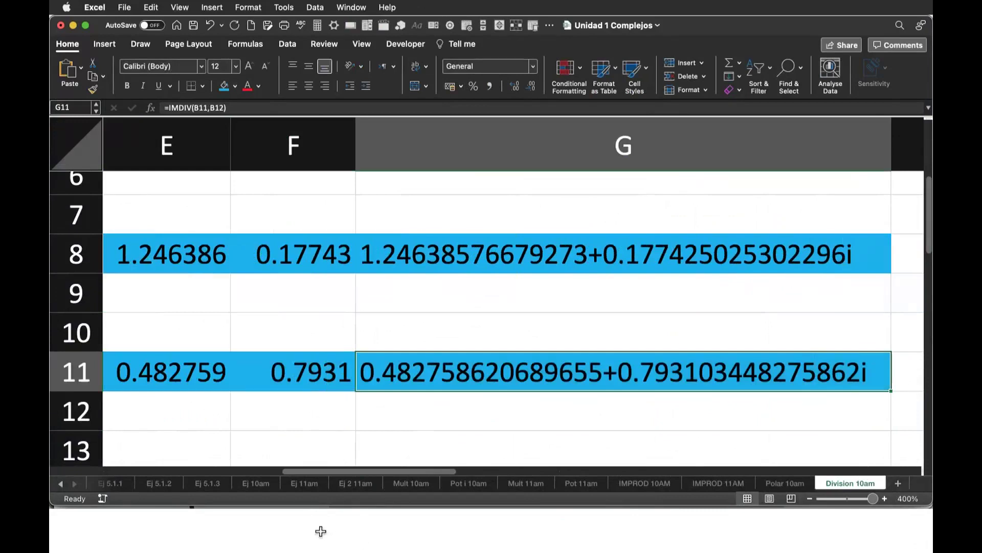
{"action": "key", "text": "Left"}
{"action": "scroll", "coordinate": [287, 452], "scroll_direction": "left", "scroll_amount": 5}
{"action": "scroll", "coordinate": [287, 452], "scroll_direction": "left", "scroll_amount": 5}
{"action": "scroll", "coordinate": [290, 453], "scroll_direction": "left", "scroll_amount": 1}
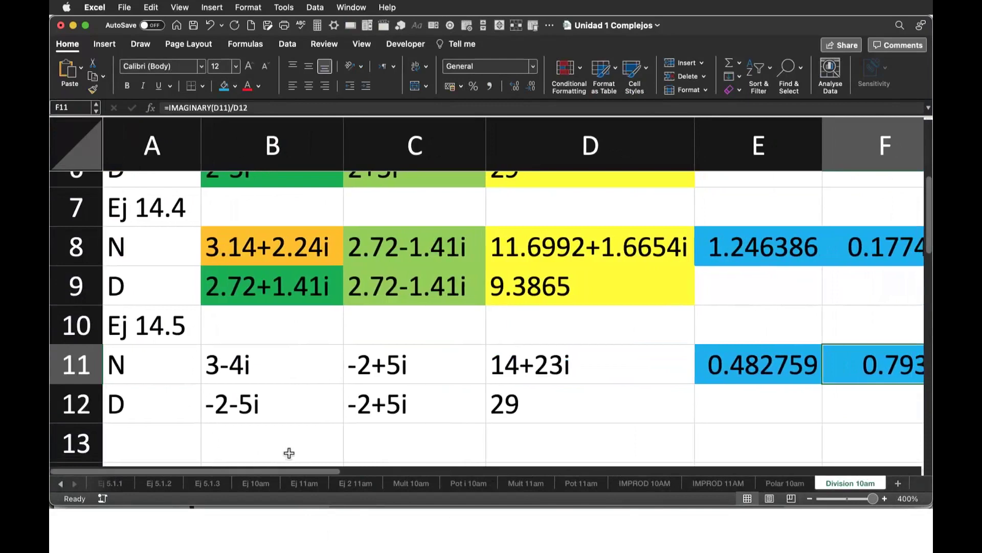
{"action": "left_click", "coordinate": [274, 364]}
{"action": "left_click", "coordinate": [235, 86]}
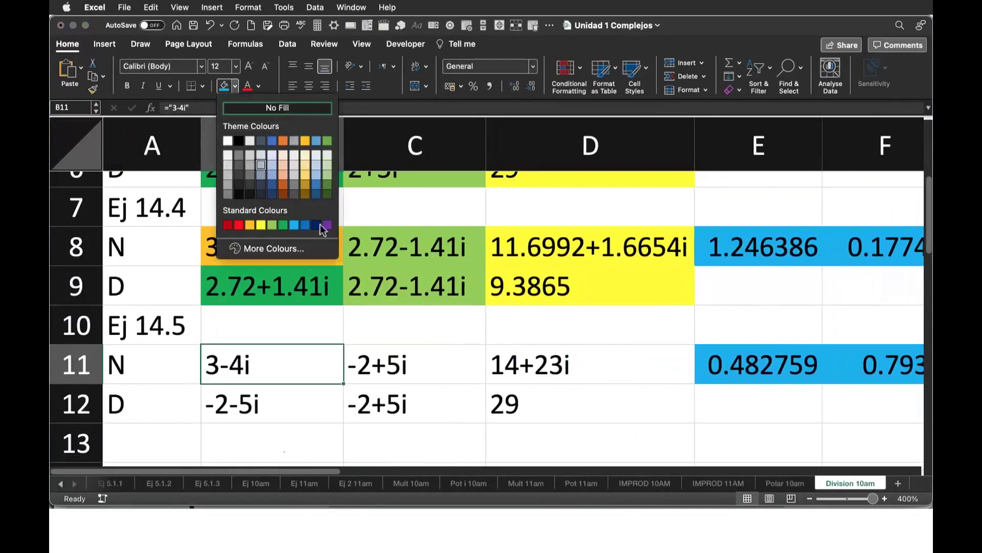
{"action": "left_click", "coordinate": [250, 226]}
{"action": "key", "text": "Down"}
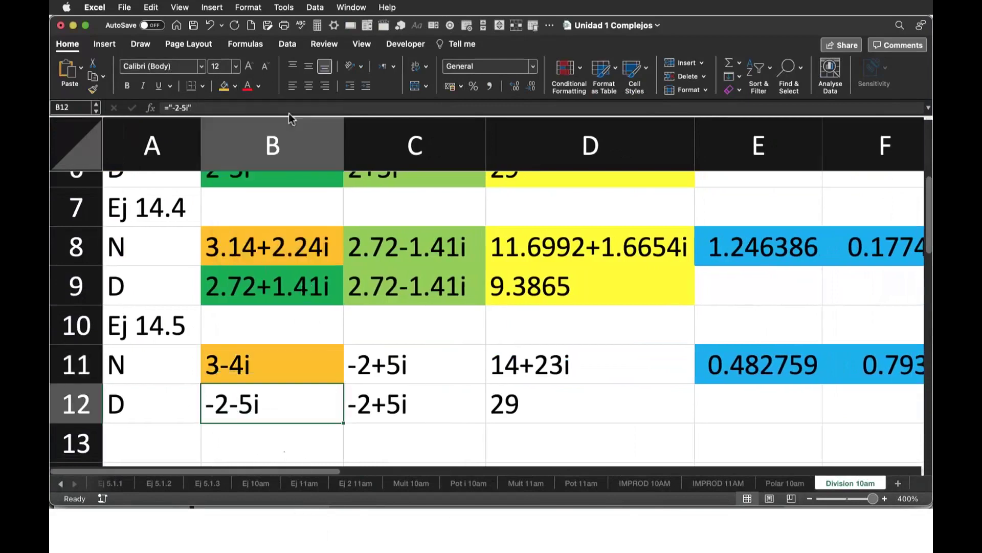
{"action": "left_click", "coordinate": [235, 86]}
{"action": "left_click", "coordinate": [283, 225]}
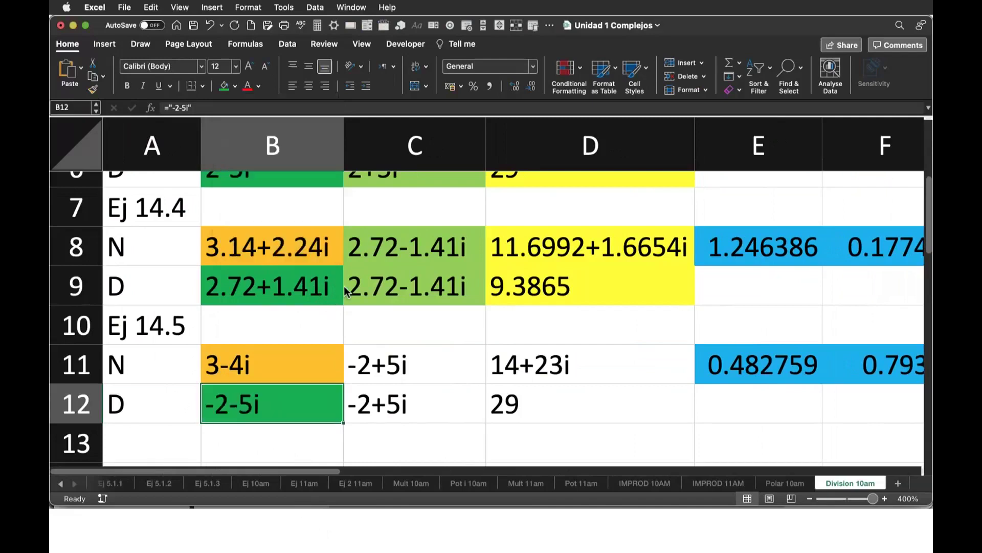
Fill C11:C12 light green and D11:D12 yellow.
{"action": "key", "text": "Up"}
{"action": "key", "text": "Right"}
{"action": "key", "text": "shift+Down"}
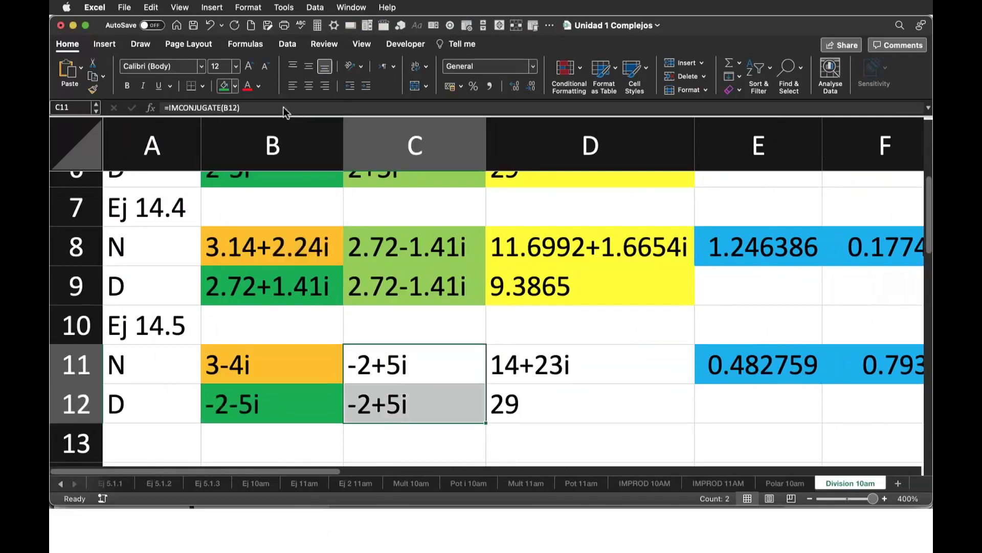
{"action": "left_click", "coordinate": [235, 86]}
{"action": "left_click", "coordinate": [272, 225]}
{"action": "key", "text": "Right"}
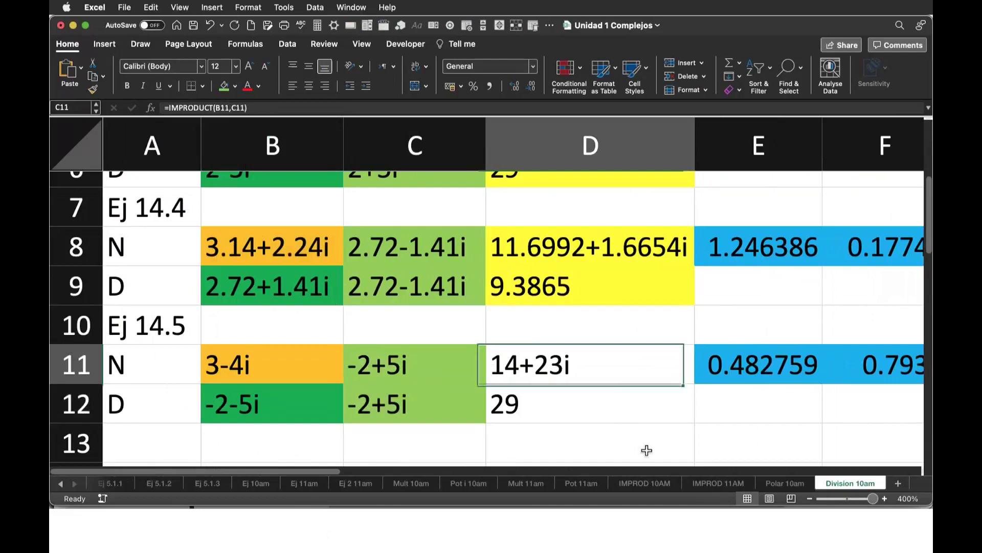
{"action": "key", "text": "shift+Down"}
{"action": "left_click", "coordinate": [235, 86]}
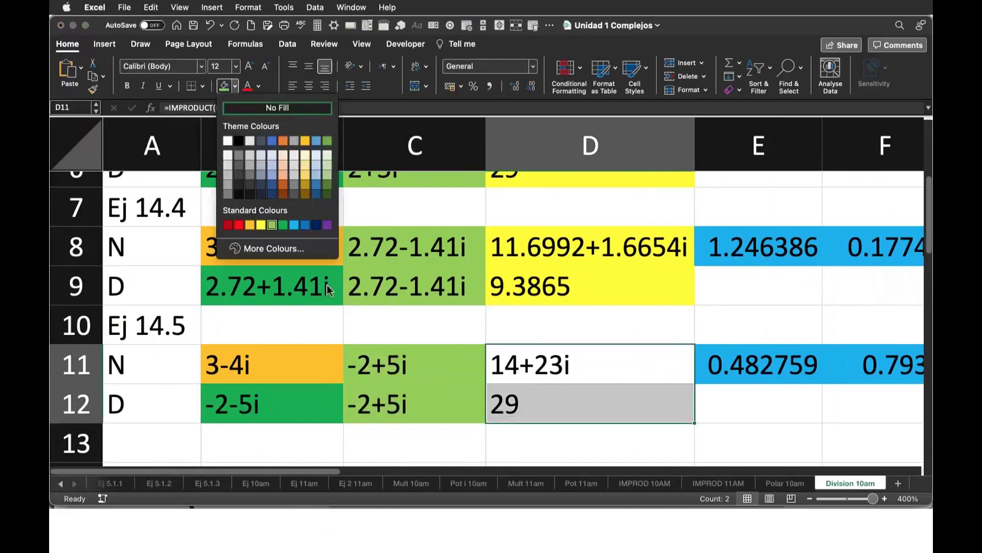
{"action": "left_click", "coordinate": [261, 225]}
Bring up the Overleaf notes at section 14.6 Ejemplo 2.
{"action": "scroll", "coordinate": [407, 443], "scroll_direction": "down", "scroll_amount": 2}
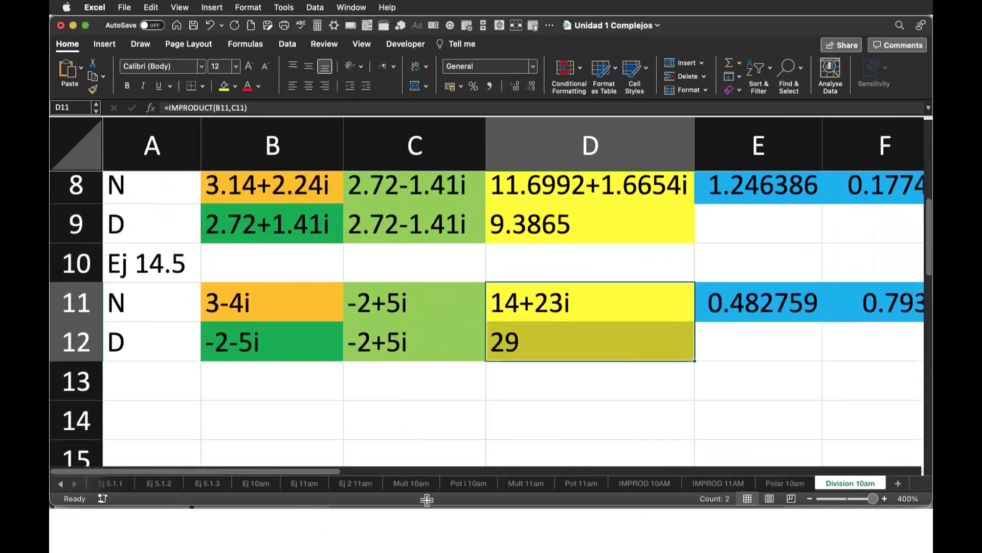
{"action": "key", "text": "super+Tab"}
{"action": "scroll", "coordinate": [639, 507], "scroll_direction": "down", "scroll_amount": 3}
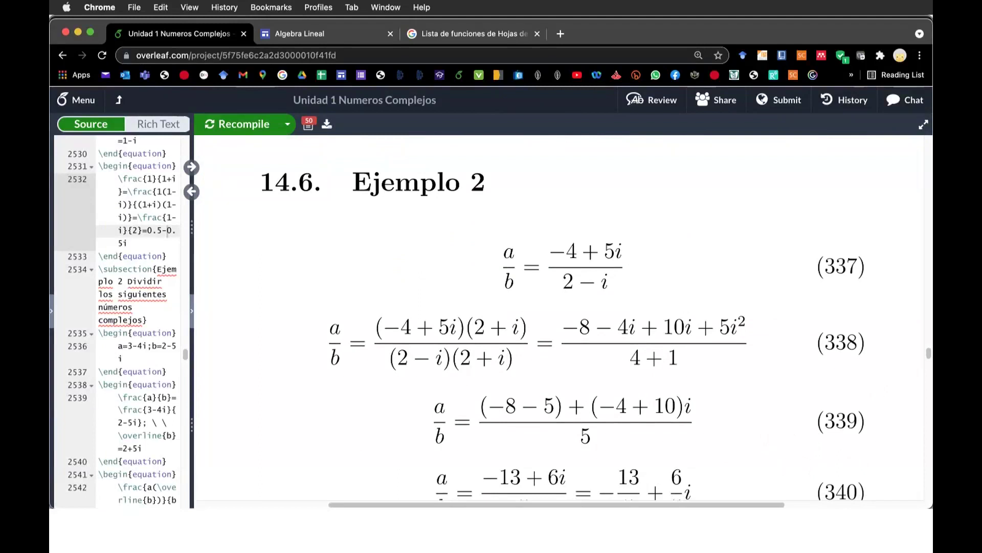
Switch back to the Excel Division 10am sheet after reviewing Ejemplo 2.
{"action": "key", "text": "super+Tab"}
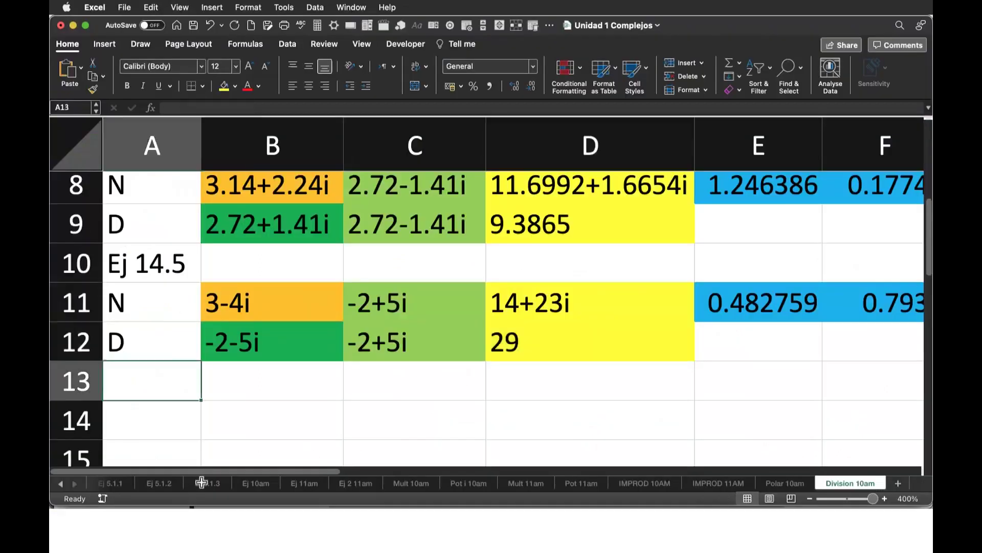
Type the label 'Ej 14.6' into cell A13 and confirm it.
{"action": "type", "text": "Ej 14.6"}
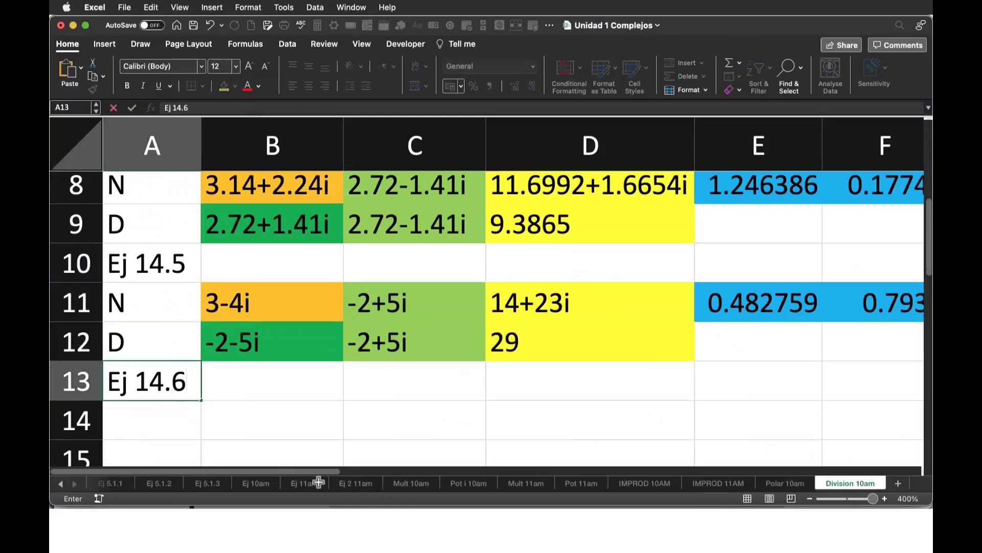
{"action": "key", "text": "Tab"}
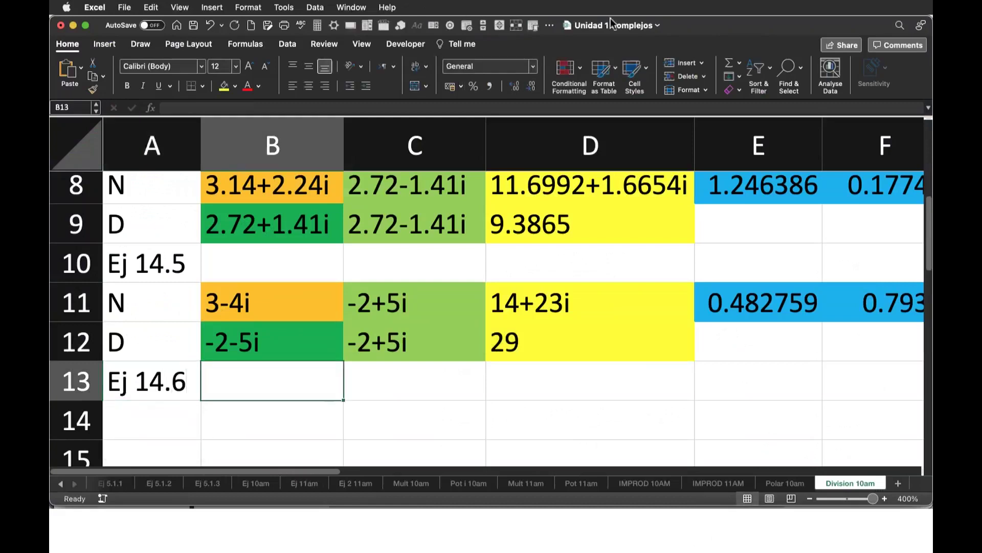